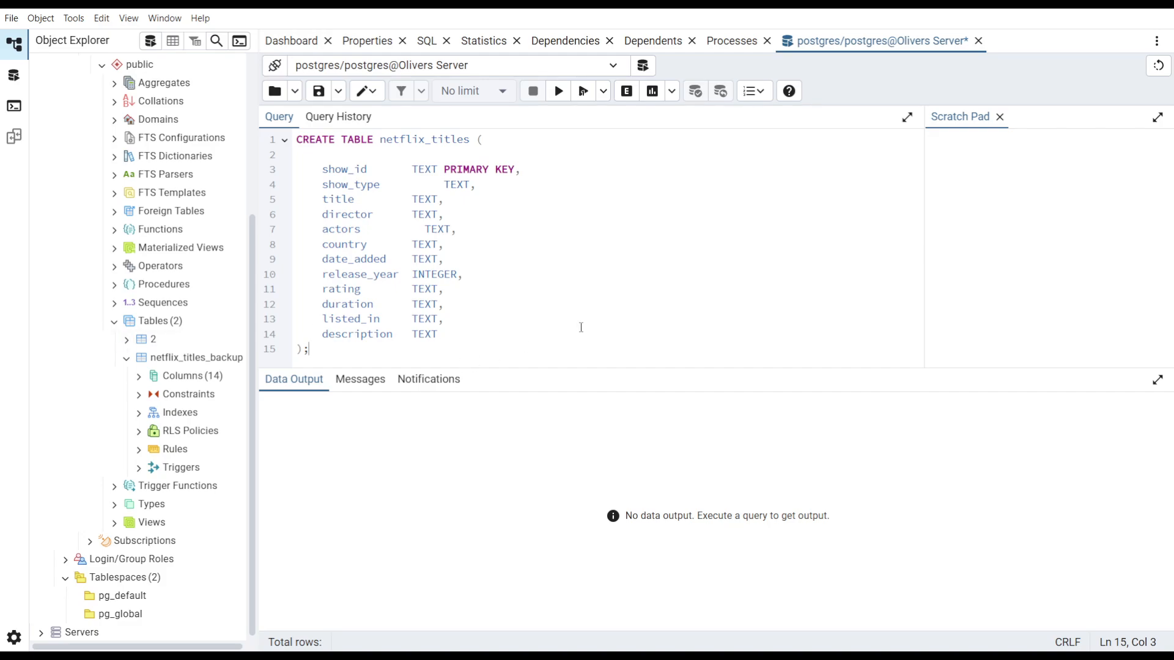
- Execute the CREATE TABLE netflix_titles statement in the query editor
{"action": "left_click", "coordinate": [601, 311]}
{"action": "left_click", "coordinate": [562, 92]}
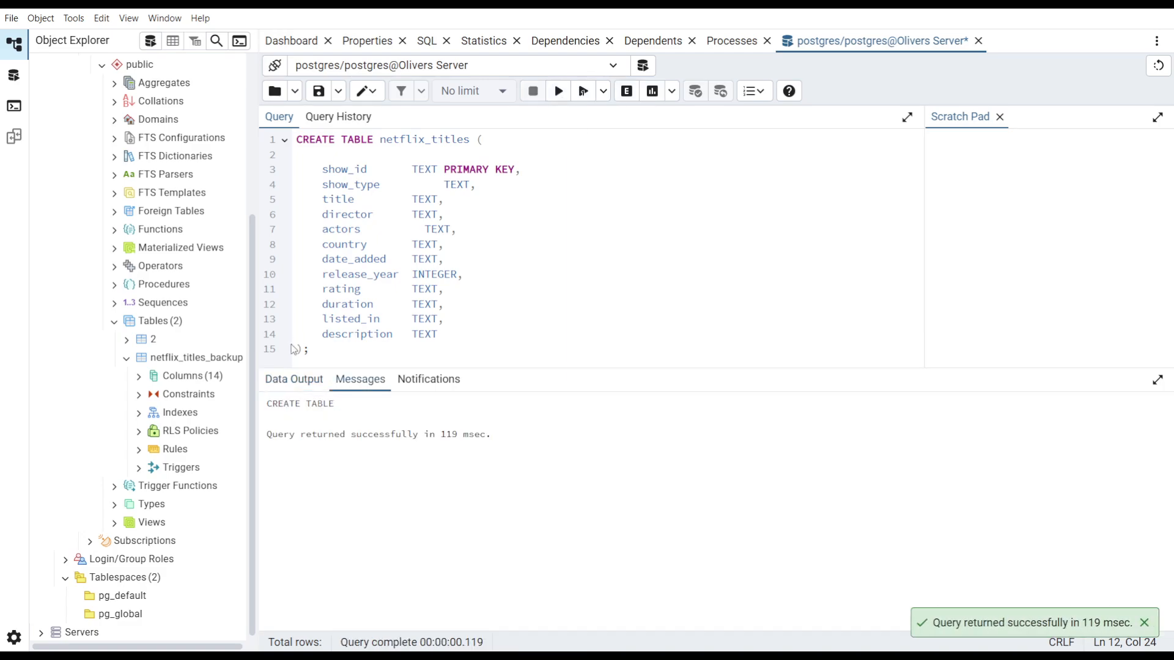
{"action": "scroll", "coordinate": [206, 420], "scroll_direction": "up", "scroll_amount": 3}
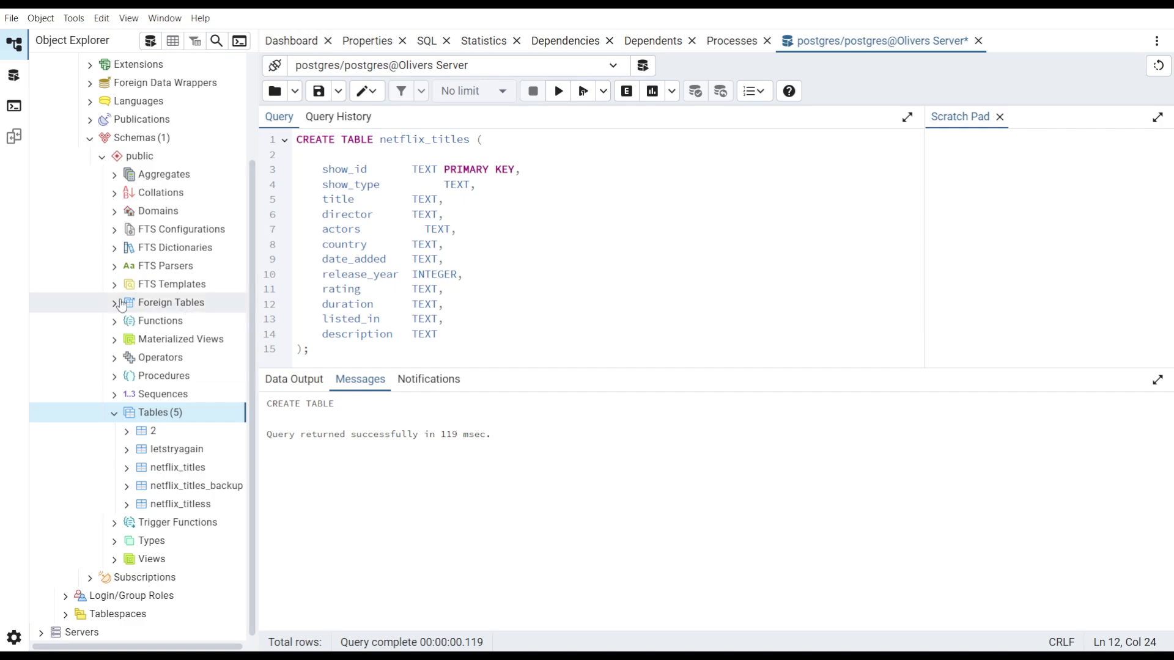
{"action": "scroll", "coordinate": [122, 307], "scroll_direction": "up", "scroll_amount": 1}
{"action": "scroll", "coordinate": [122, 294], "scroll_direction": "up", "scroll_amount": 1}
{"action": "right_click", "coordinate": [53, 142]}
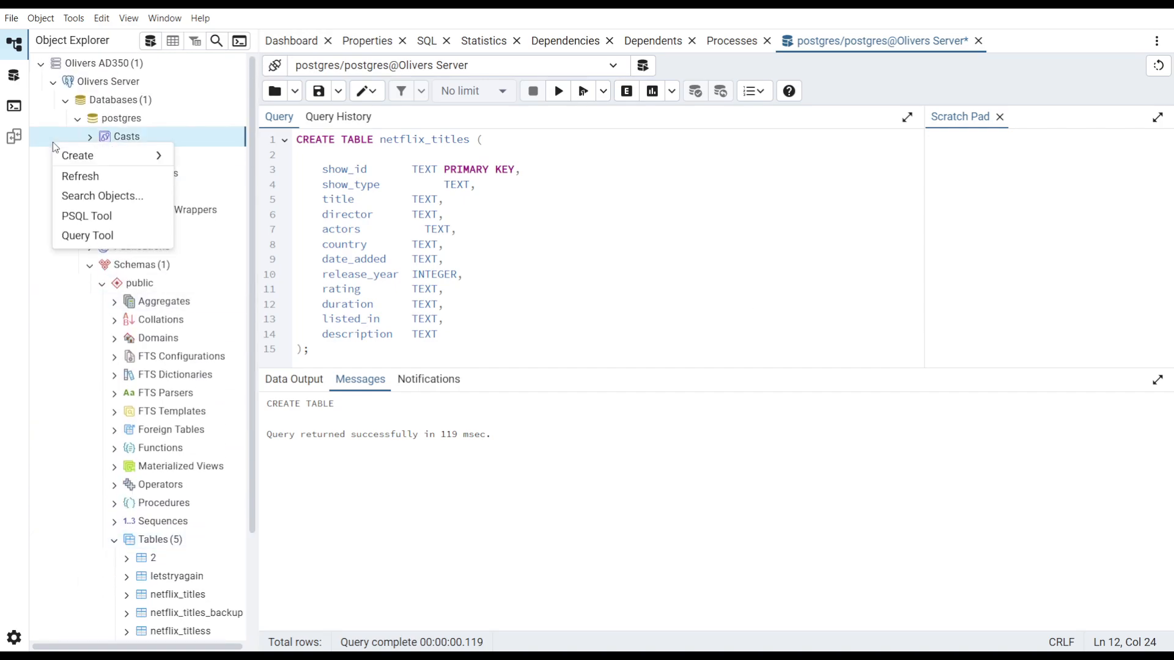
{"action": "left_click", "coordinate": [40, 139]}
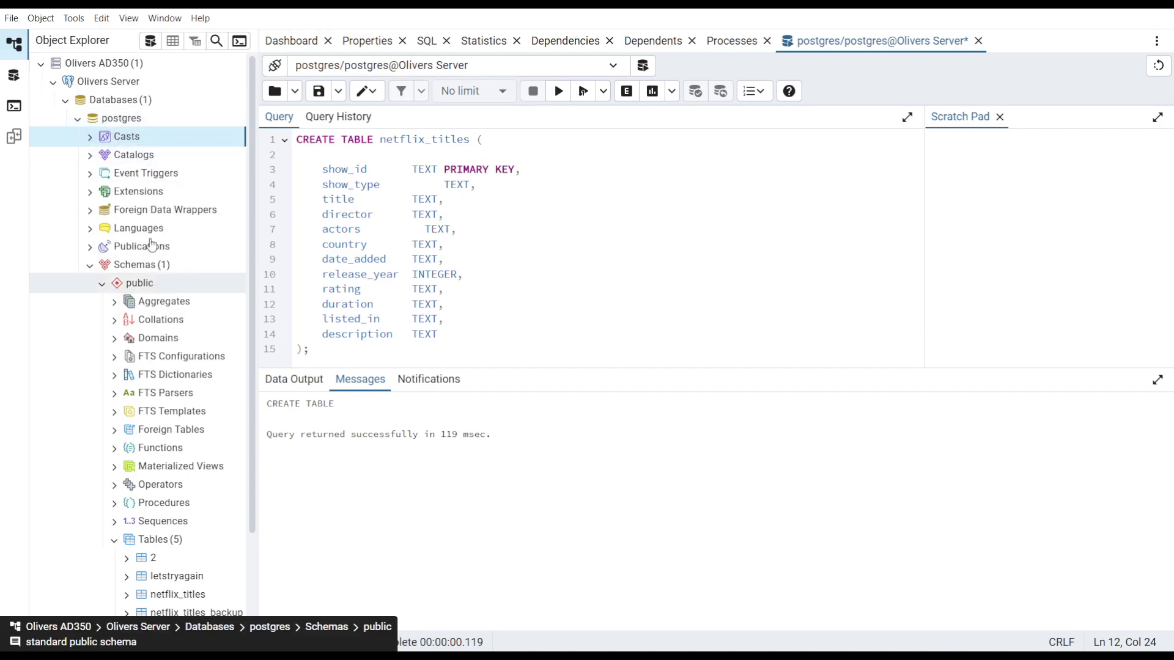
{"action": "scroll", "coordinate": [61, 374], "scroll_direction": "down", "scroll_amount": 3}
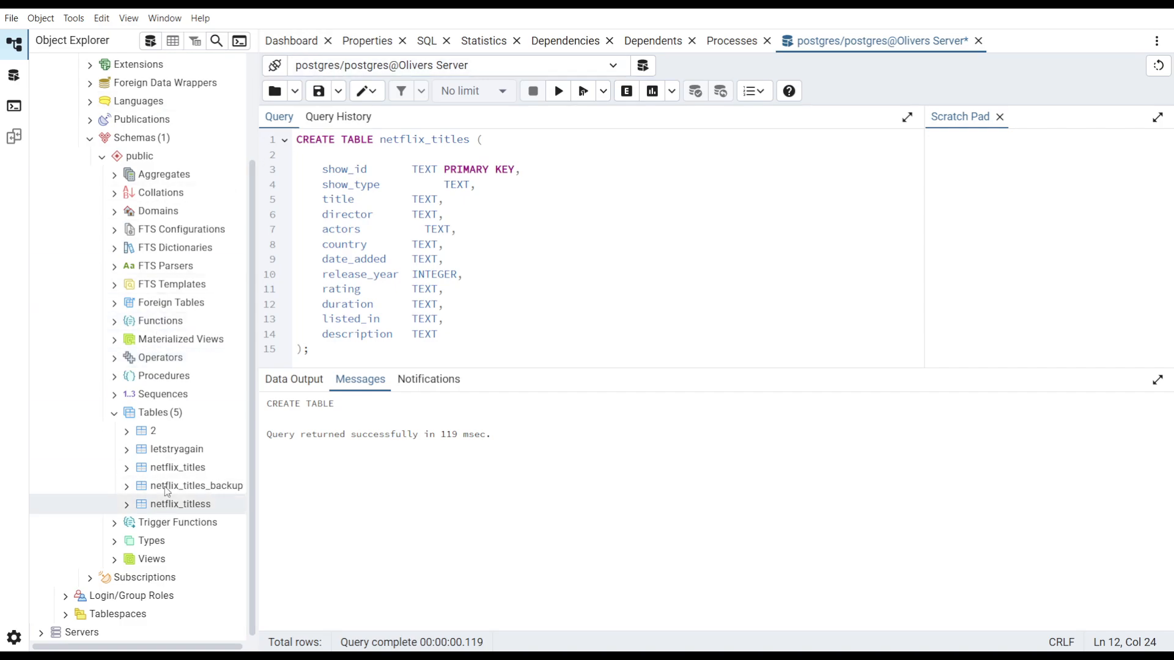
- Import the netflix_titles.csv file into the letstryagain table in csv format
{"action": "left_click", "coordinate": [160, 453]}
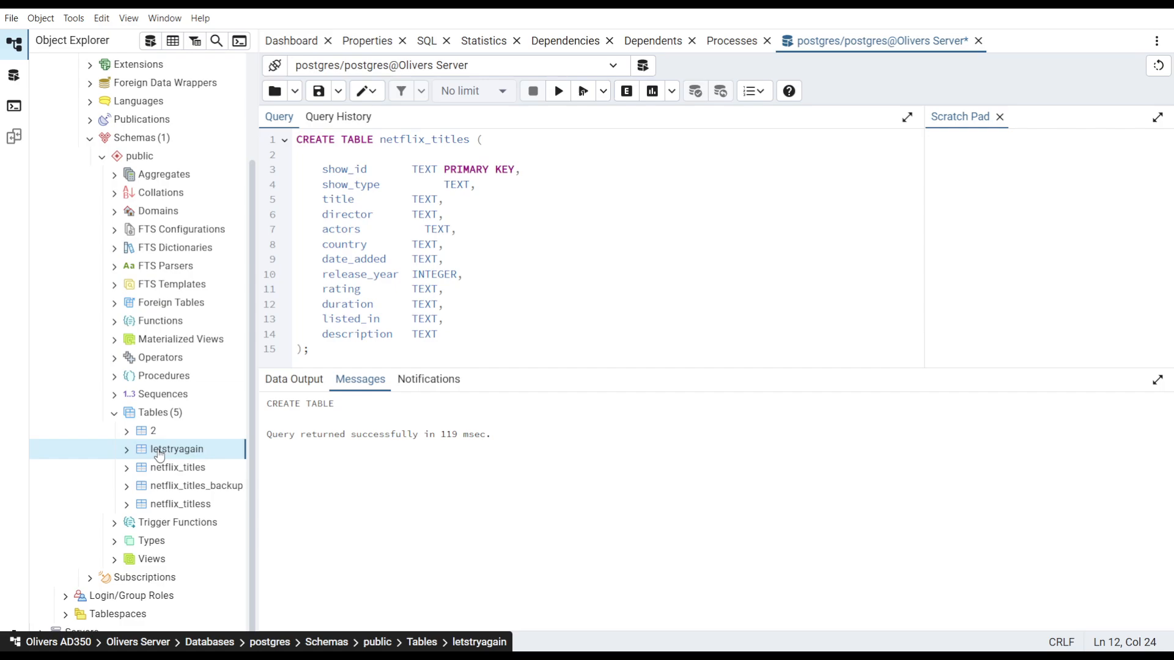
{"action": "right_click", "coordinate": [160, 455]}
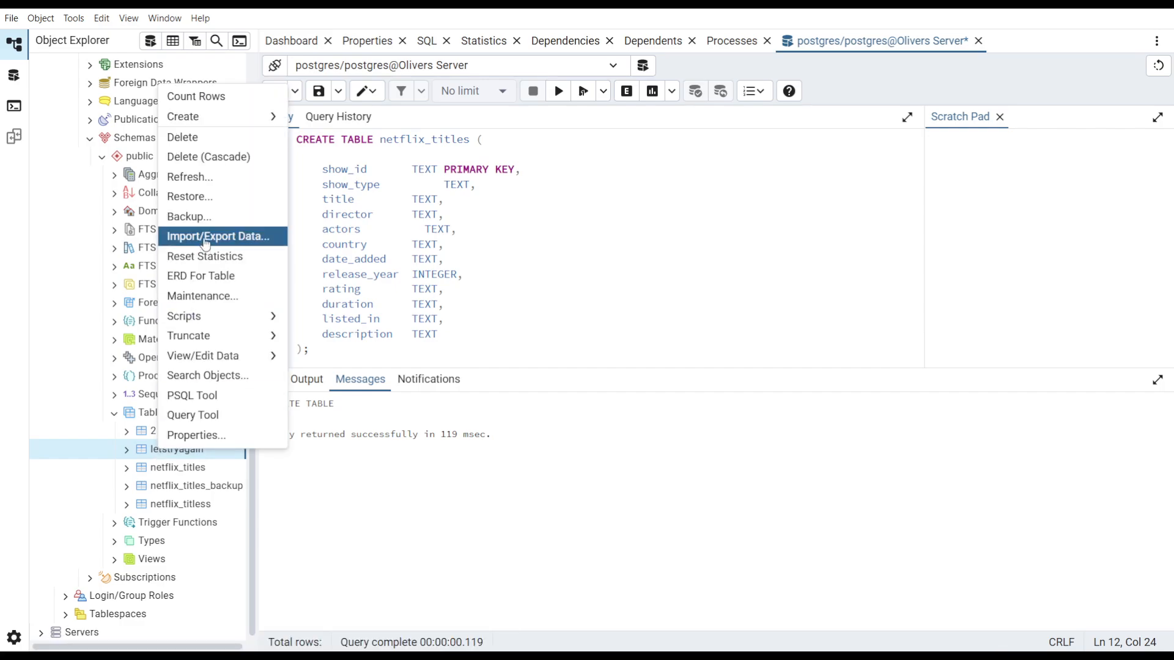
{"action": "left_click", "coordinate": [129, 457]}
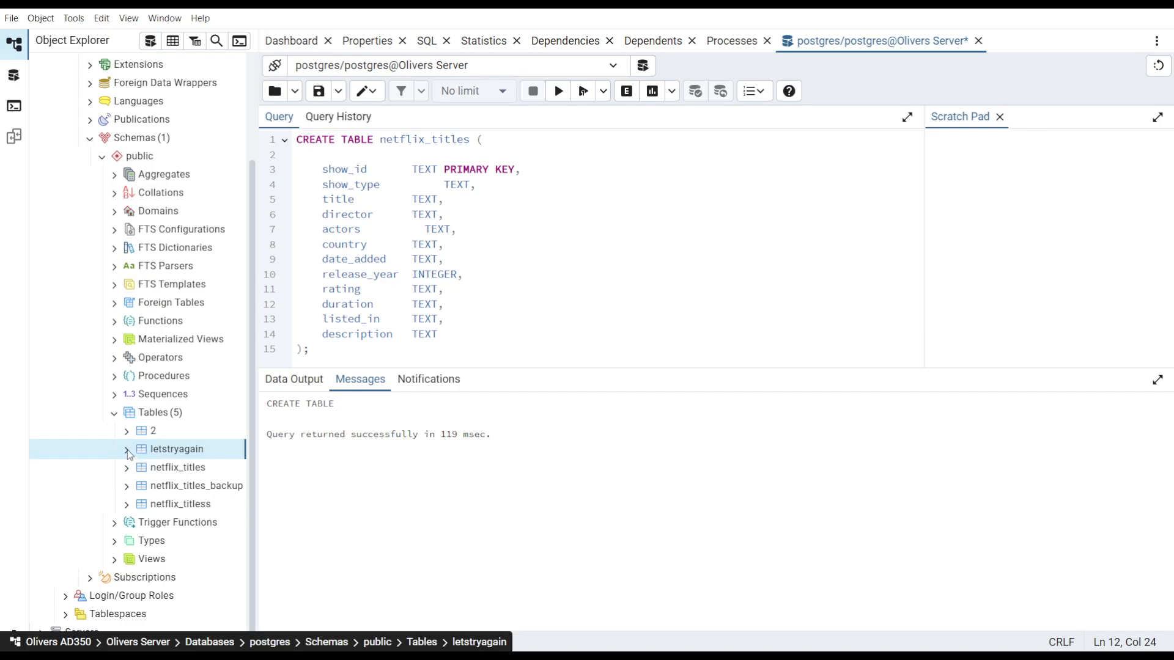
{"action": "left_click", "coordinate": [128, 451]}
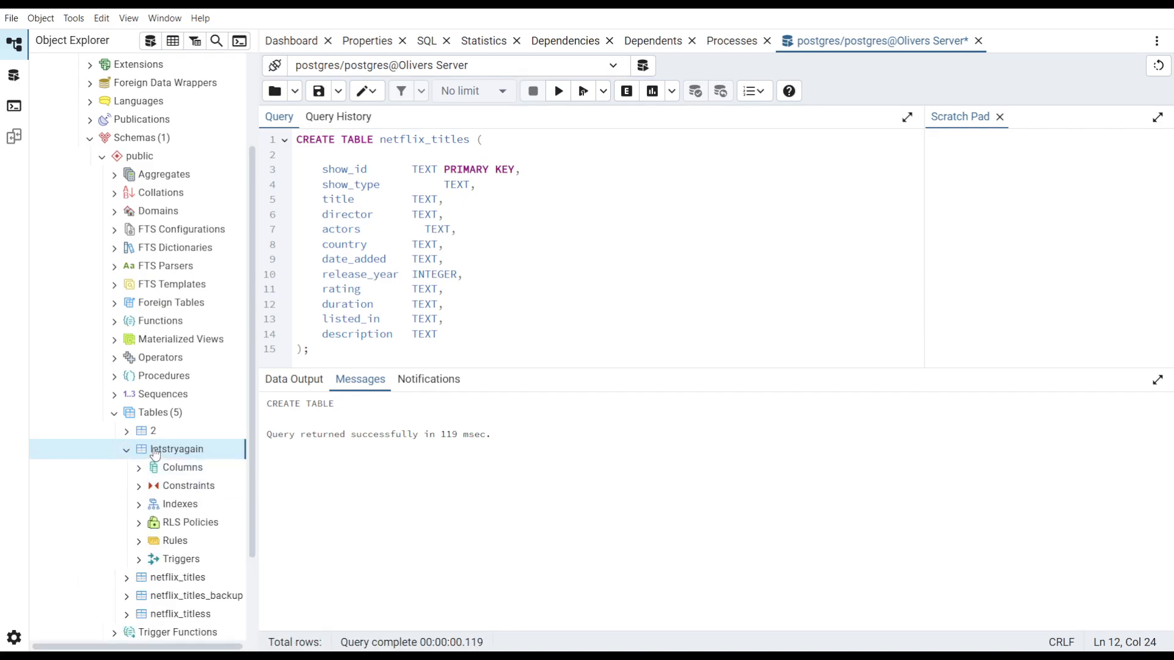
{"action": "right_click", "coordinate": [153, 450]}
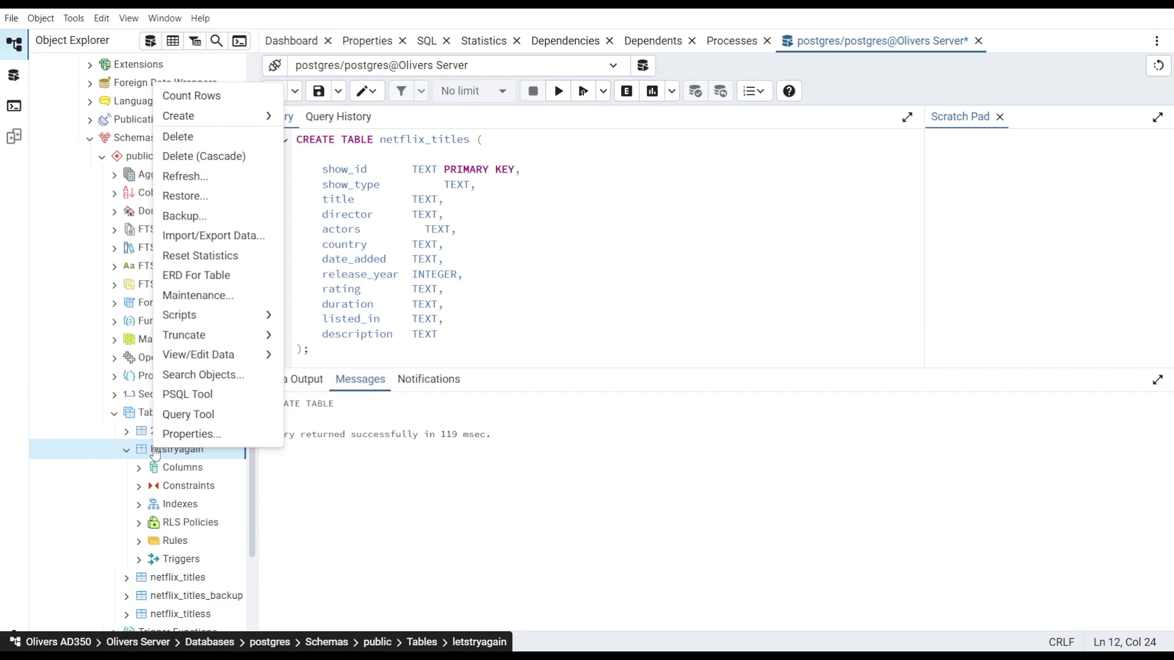
{"action": "left_click", "coordinate": [208, 237]}
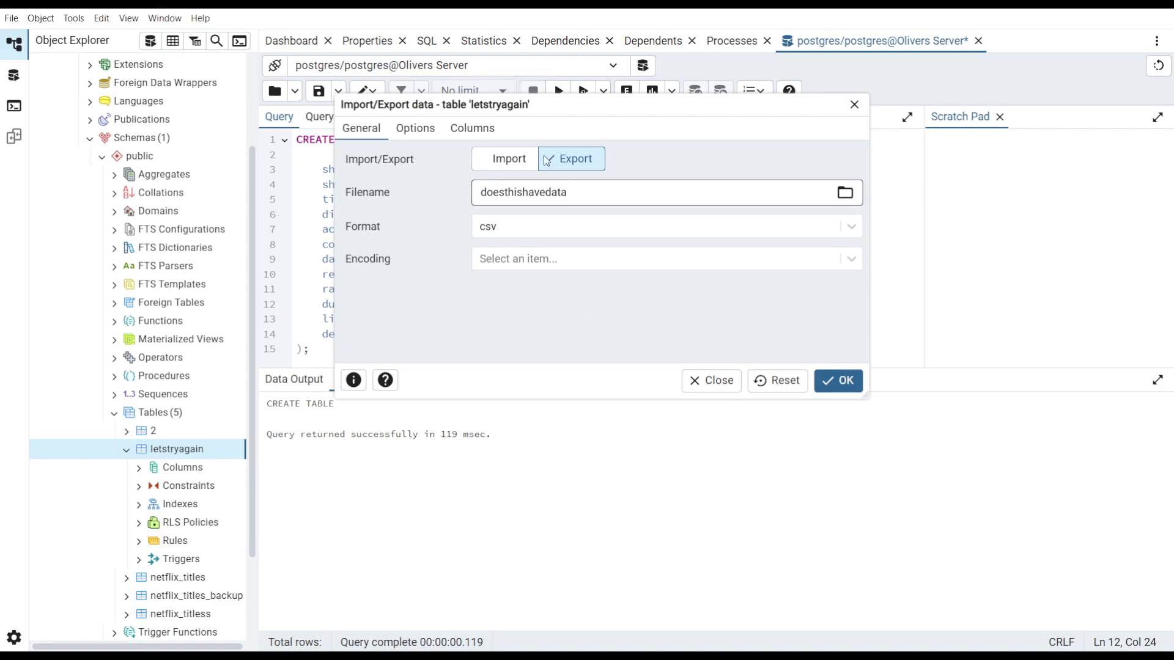
{"action": "left_click", "coordinate": [505, 160]}
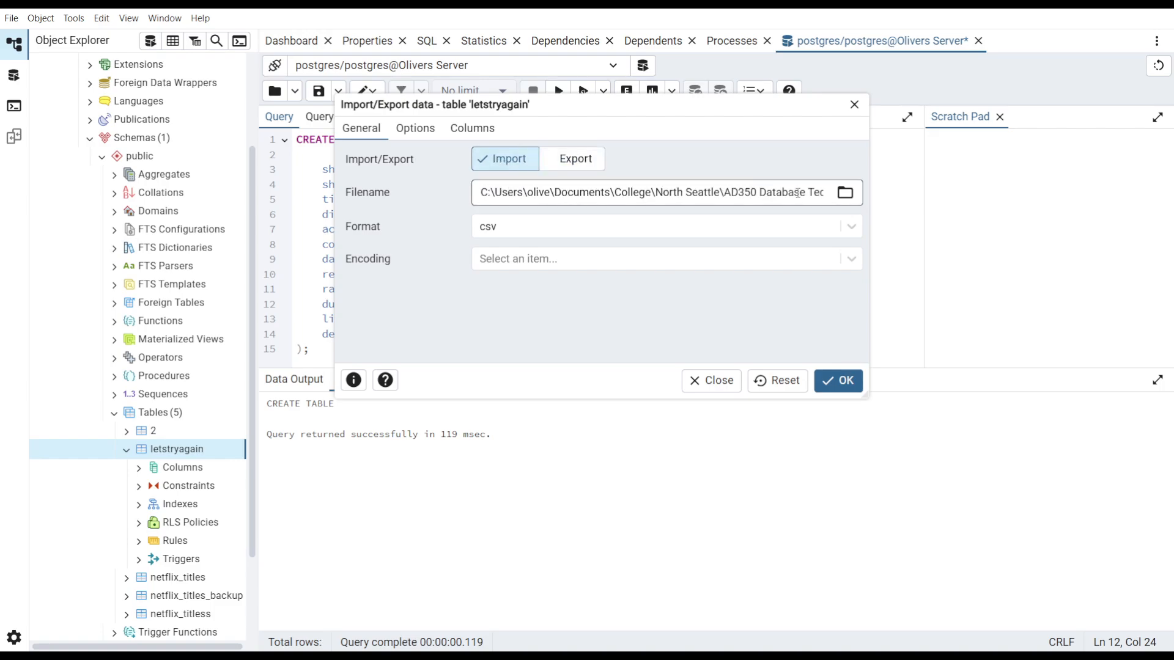
{"action": "left_click_drag", "start_coordinate": [742, 192], "coordinate": [687, 219]}
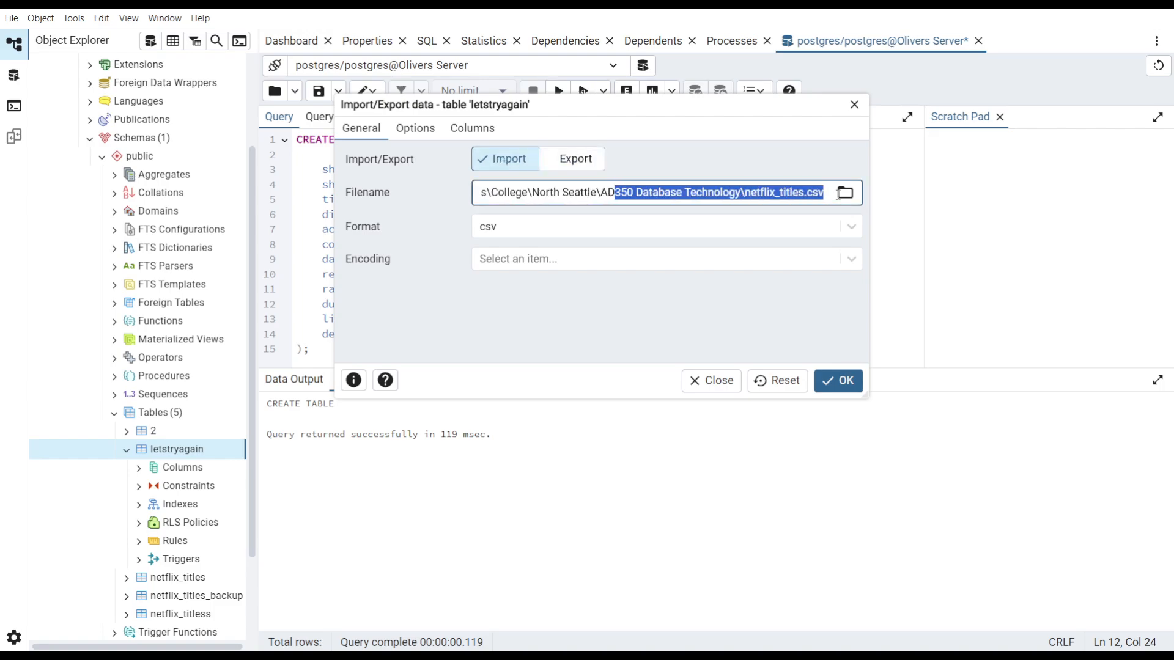
{"action": "left_click", "coordinate": [417, 128]}
{"action": "left_click", "coordinate": [359, 139]}
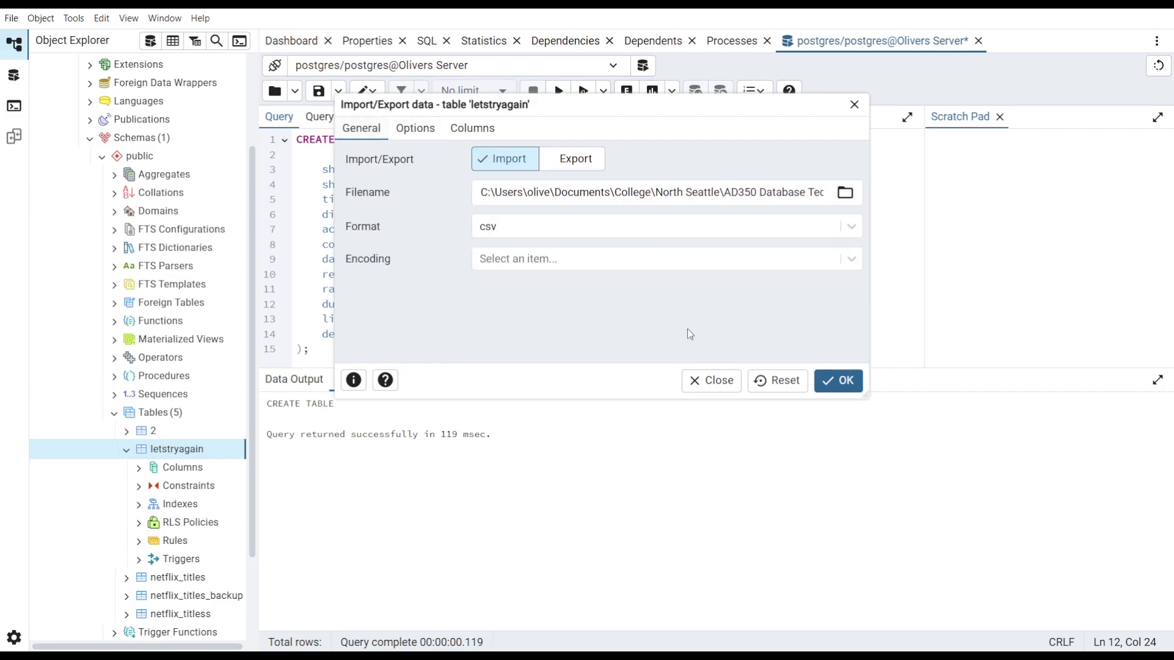
{"action": "left_click", "coordinate": [838, 381]}
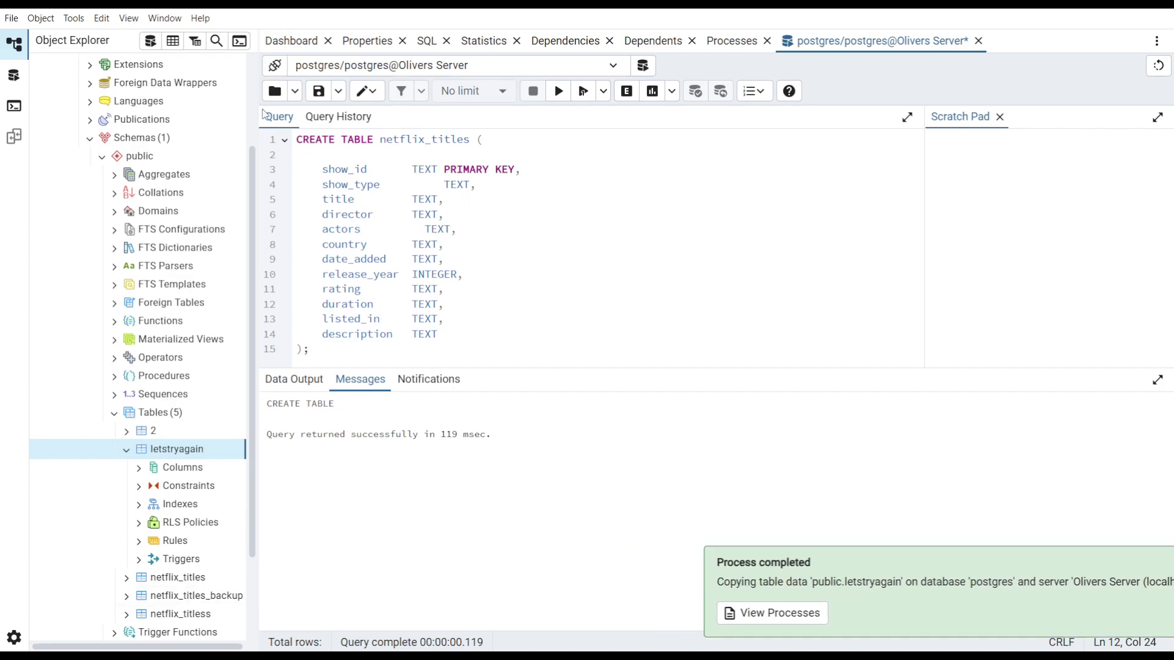
- Open a PSQL Tool for the letstryagain table, then open a new Query Tool tab
{"action": "right_click", "coordinate": [165, 456]}
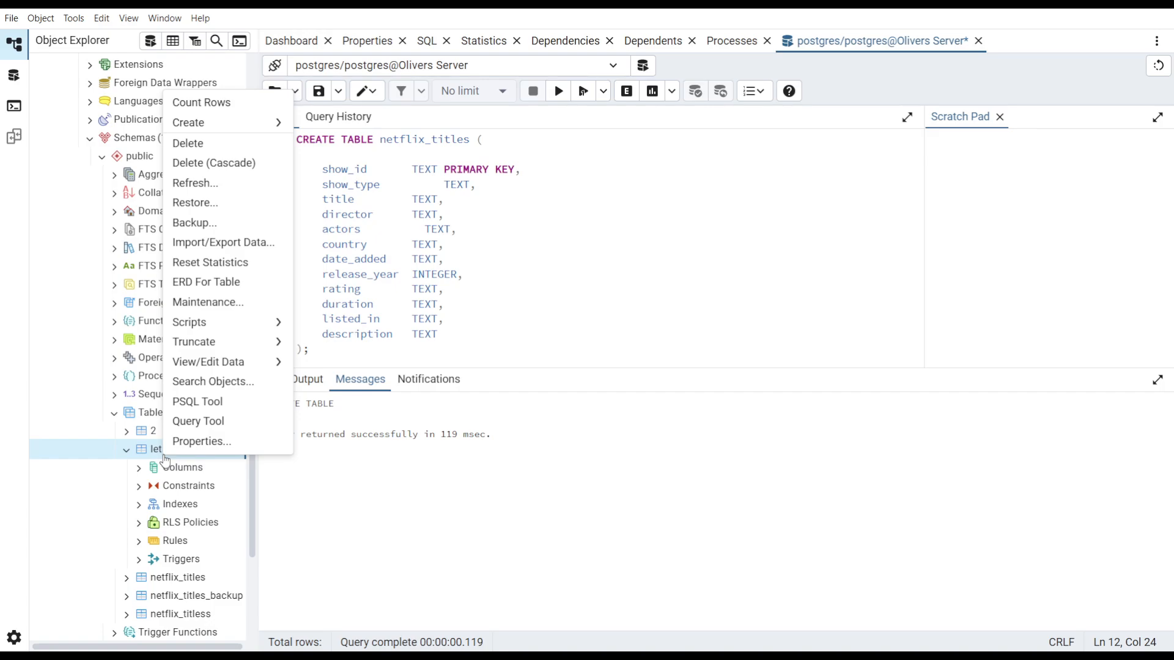
{"action": "left_click", "coordinate": [248, 408]}
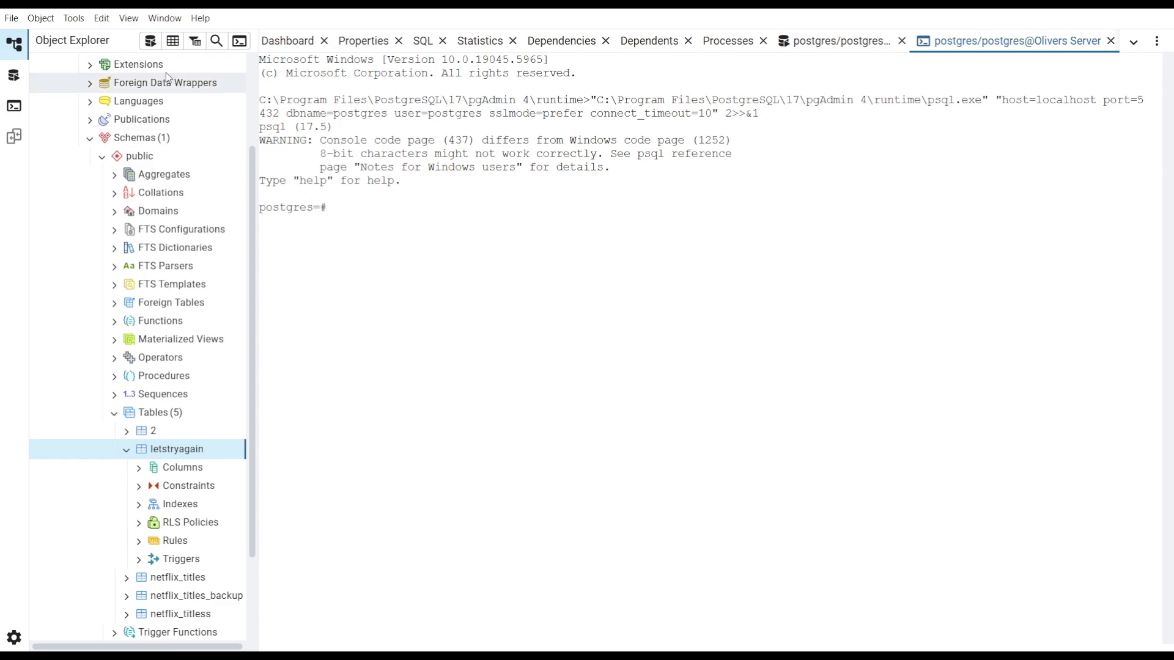
{"action": "left_click", "coordinate": [151, 39]}
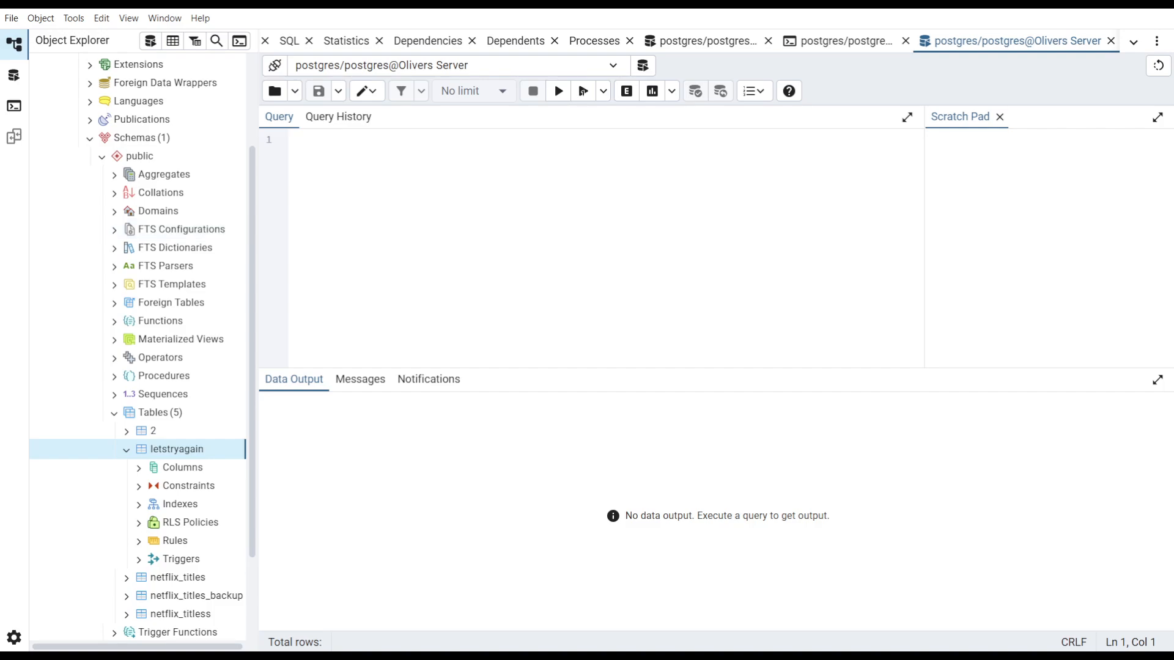
- Paste and run the query SELECT * FROM letstryagain LIMIT 5; after changing the table name to letstryagain
{"action": "type", "text": "S"}
{"action": "key", "text": "BackSpace"}
{"action": "type", "text": "SELECT * FROM netflix_titles LIMIT 5;"}
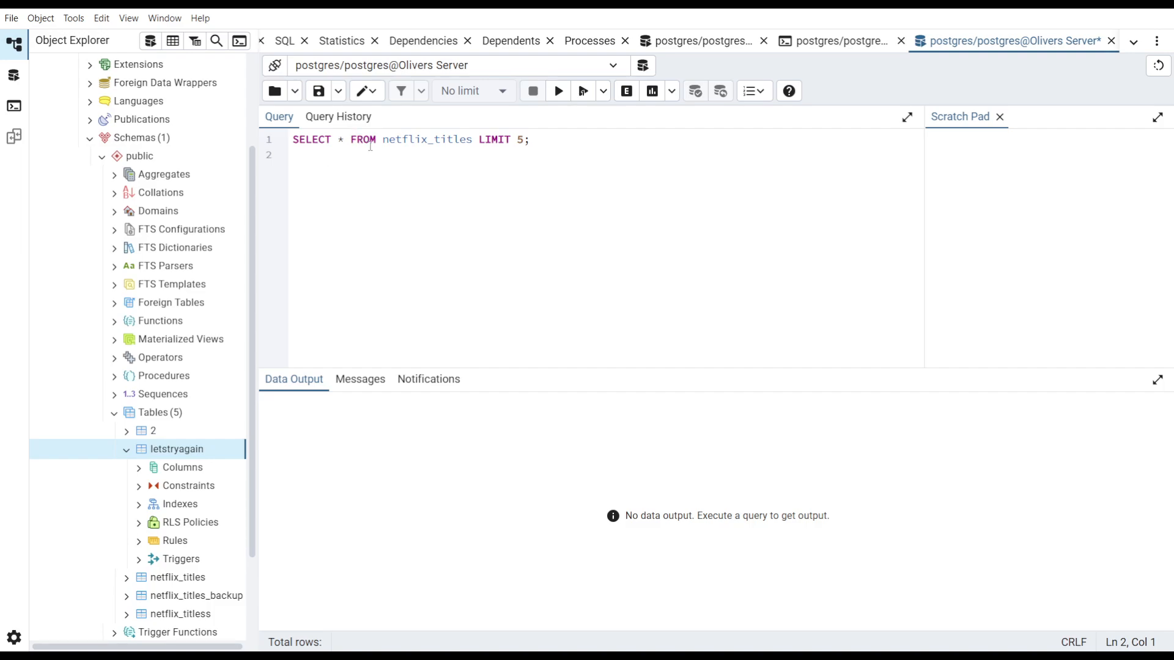
{"action": "double_click", "coordinate": [463, 140]}
{"action": "key", "text": "BackSpace"}
{"action": "type", "text": "les"}
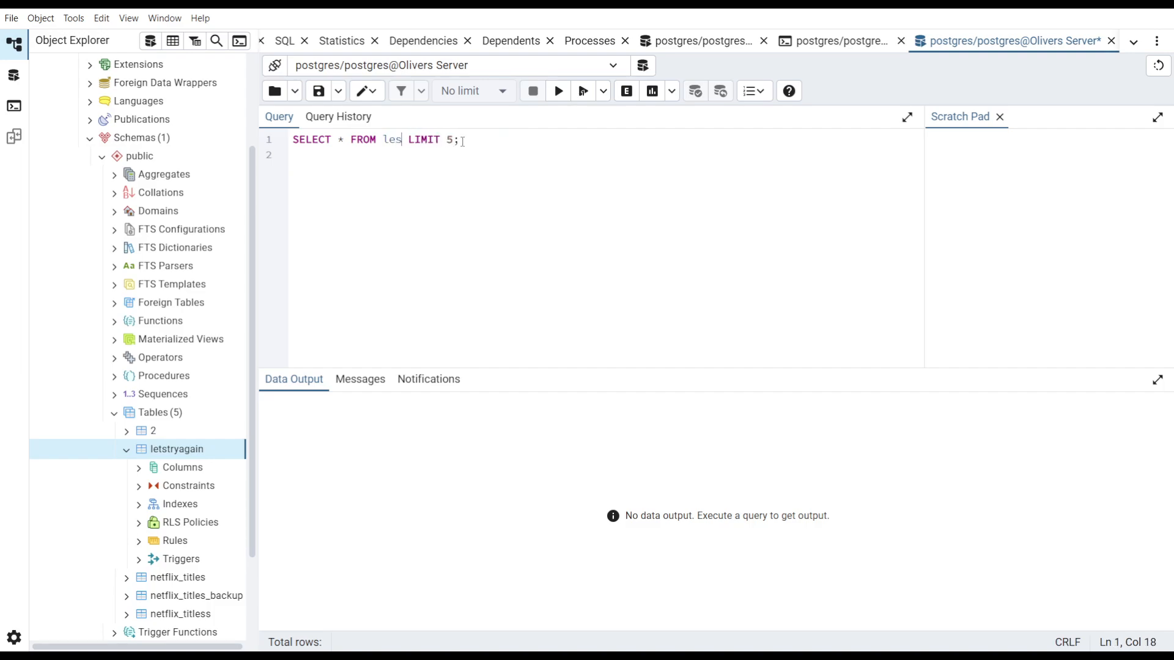
{"action": "key", "text": "BackSpace"}
{"action": "type", "text": "tstryagain"}
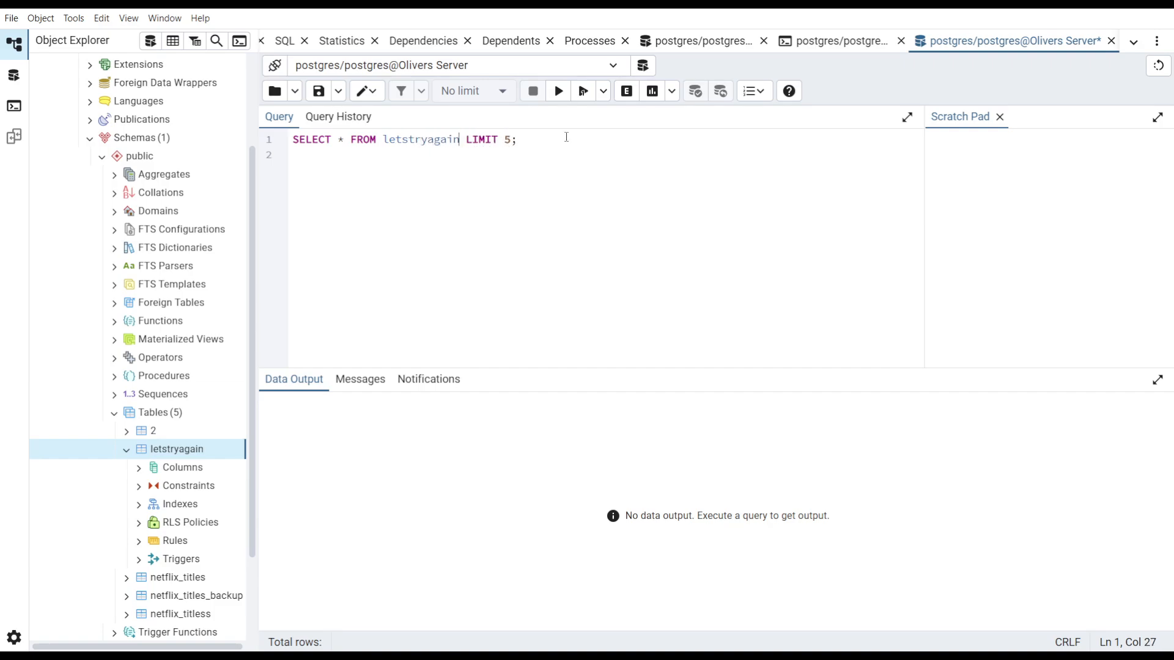
{"action": "left_click", "coordinate": [557, 93]}
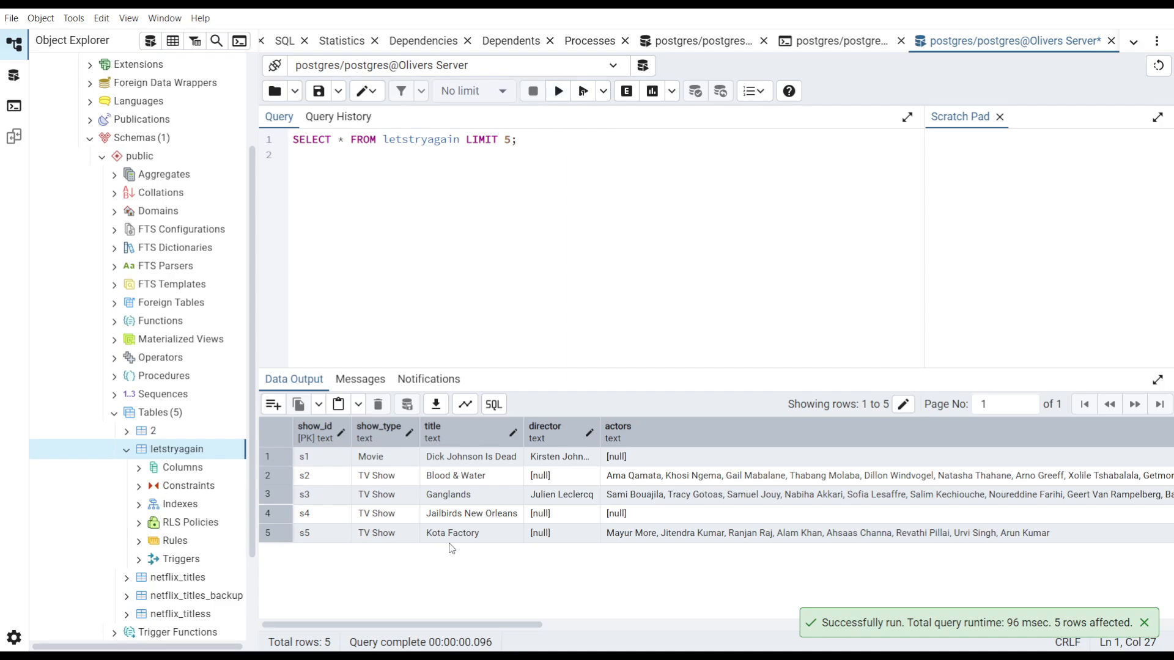
- Scroll across the result columns to inspect the imported letstryagain rows
{"action": "scroll", "coordinate": [464, 544], "scroll_direction": "right", "scroll_amount": 10}
{"action": "scroll", "coordinate": [463, 544], "scroll_direction": "left", "scroll_amount": 10}
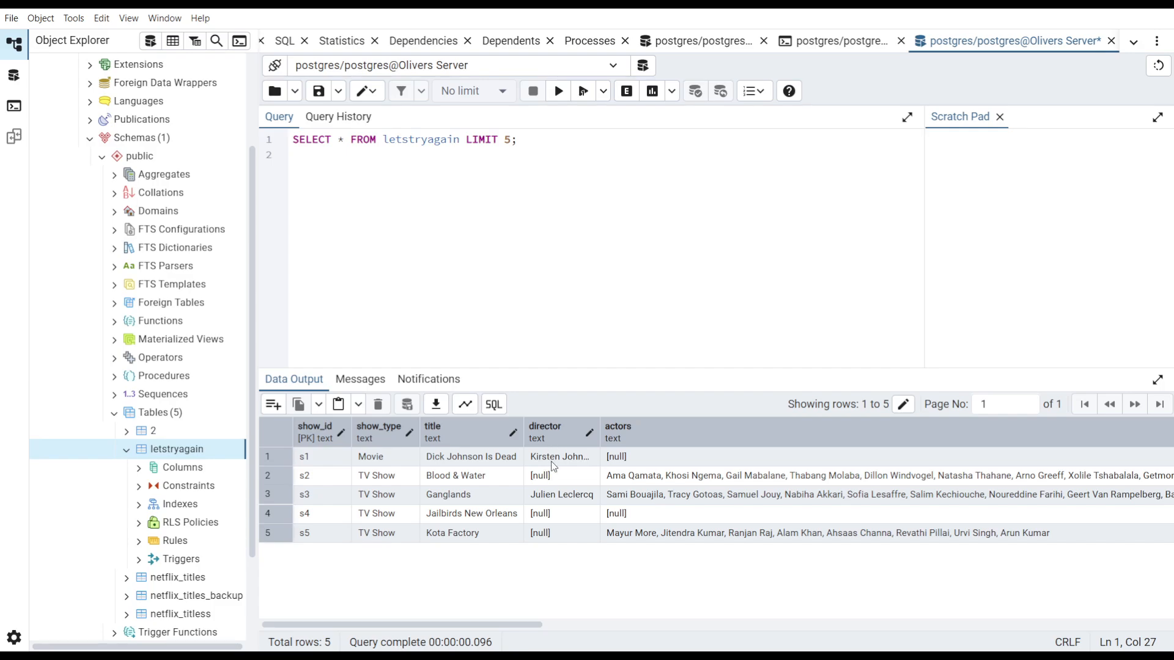
{"action": "scroll", "coordinate": [550, 534], "scroll_direction": "right", "scroll_amount": 15}
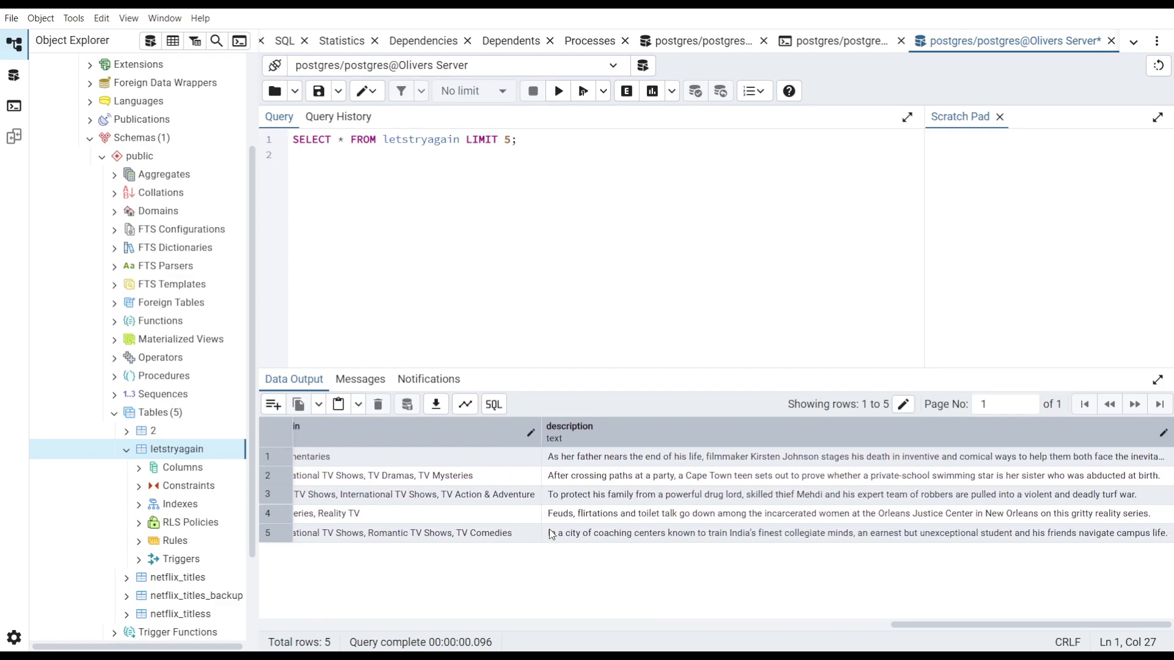
{"action": "scroll", "coordinate": [550, 534], "scroll_direction": "left", "scroll_amount": 15}
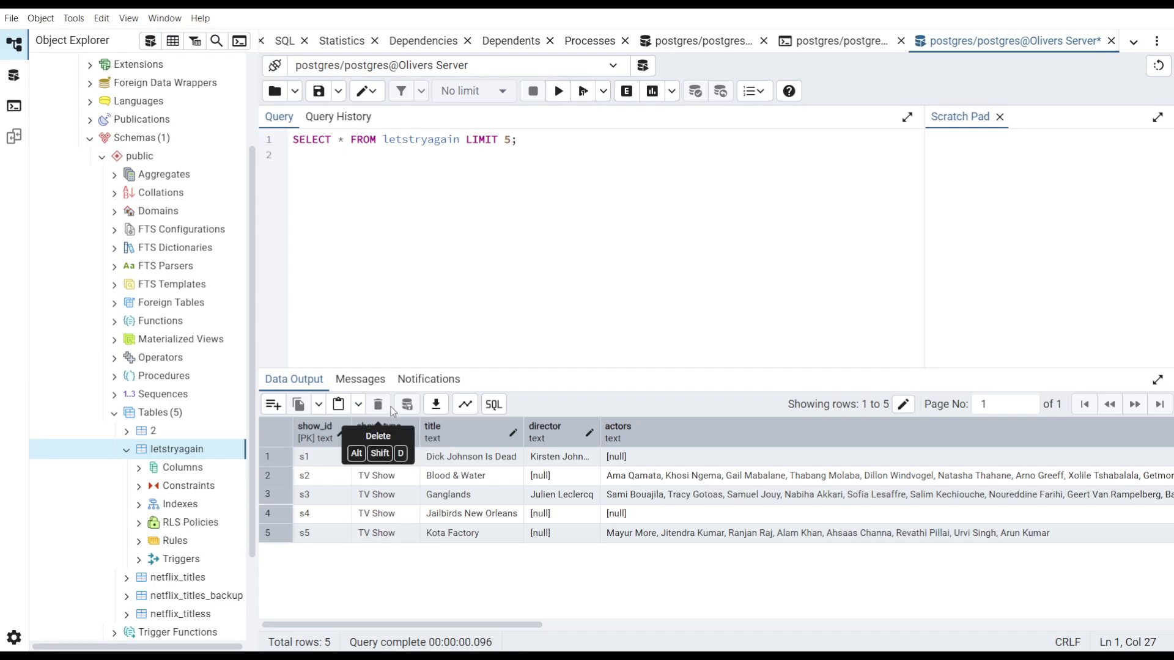
{"action": "left_click", "coordinate": [437, 411]}
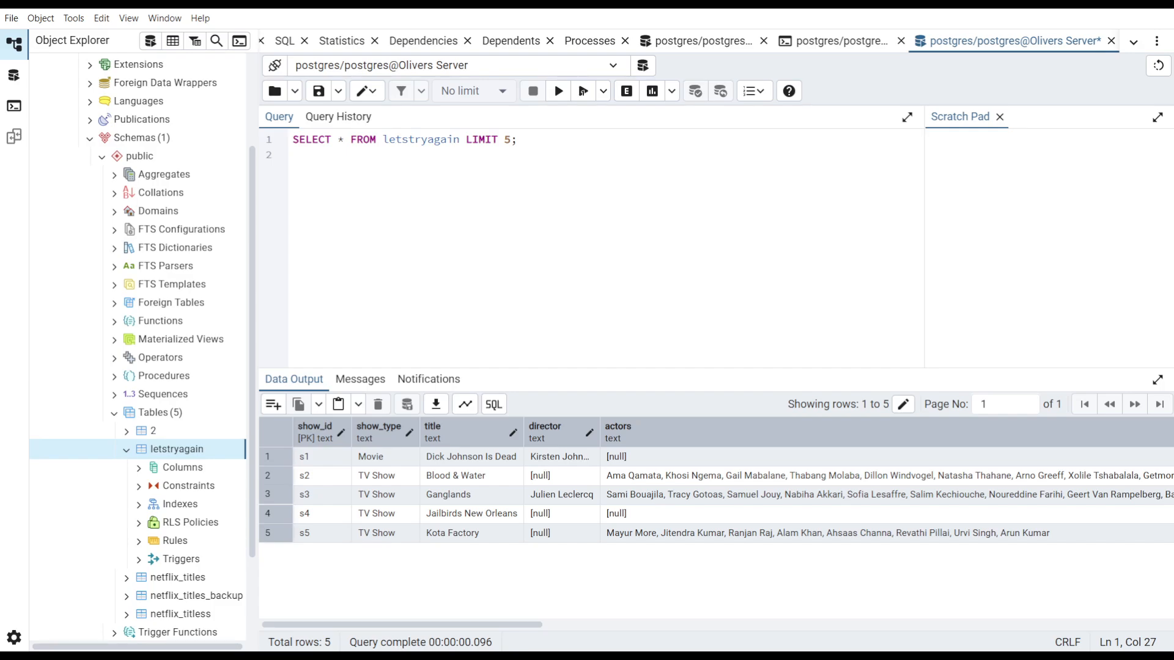
- Reopen the letstryagain Import/Export dialog, copy the import file path into the Scratch Pad, and close the dialog
{"action": "right_click", "coordinate": [184, 452]}
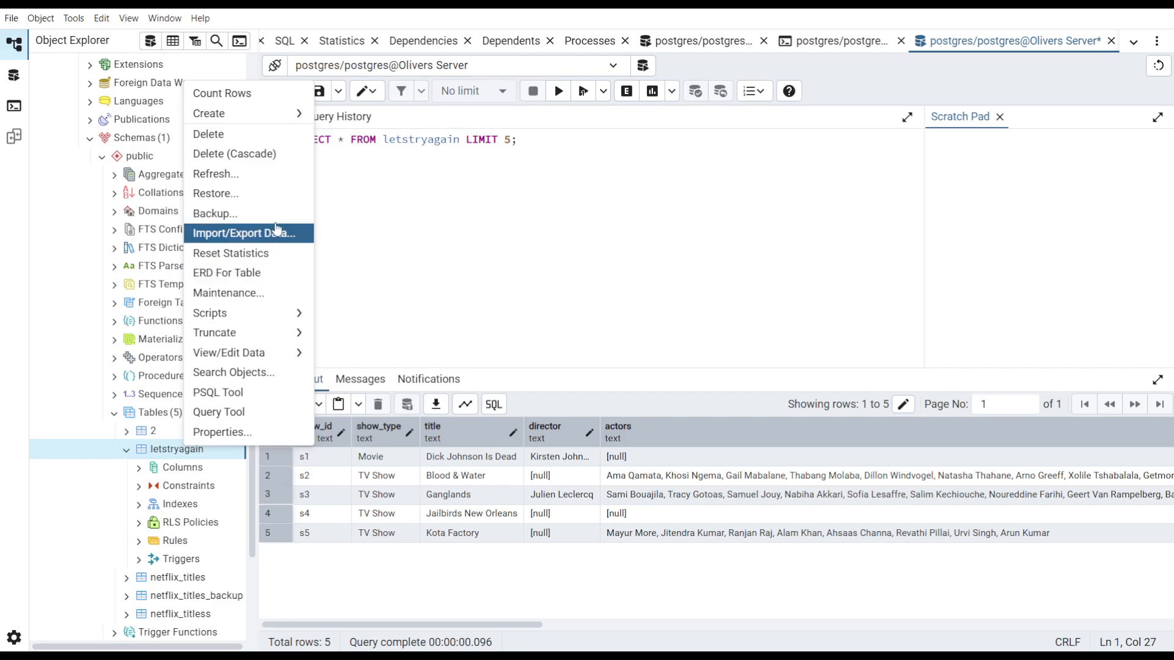
{"action": "left_click", "coordinate": [264, 240]}
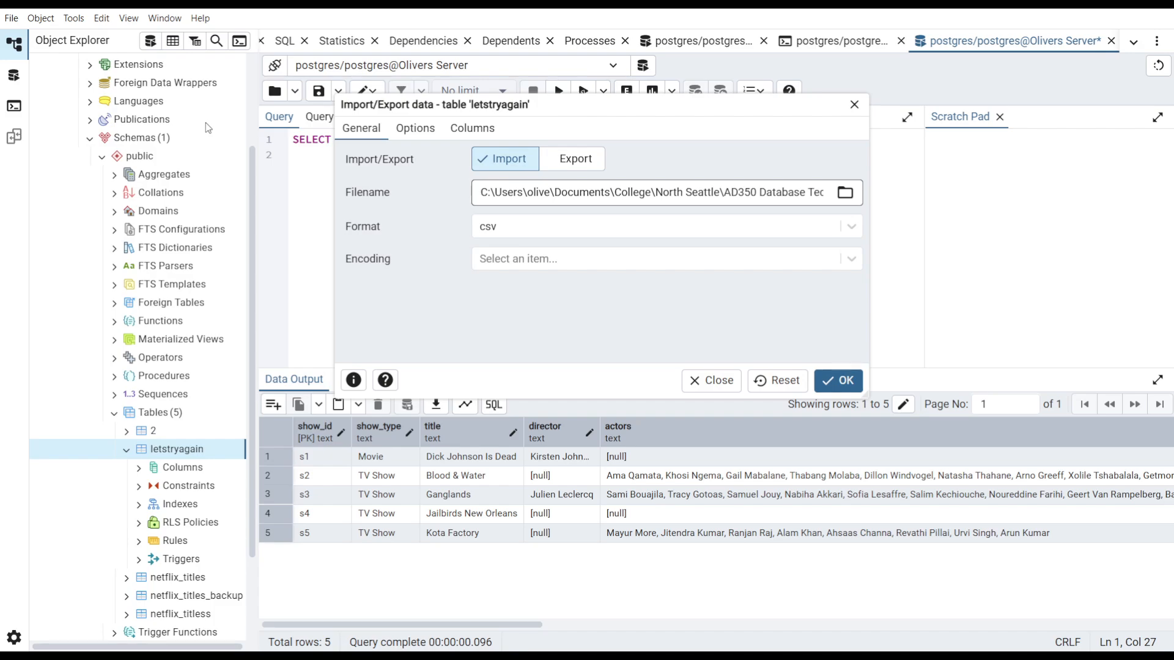
{"action": "left_click_drag", "start_coordinate": [600, 192], "coordinate": [1025, 189]}
{"action": "key", "text": "alt+Tab"}
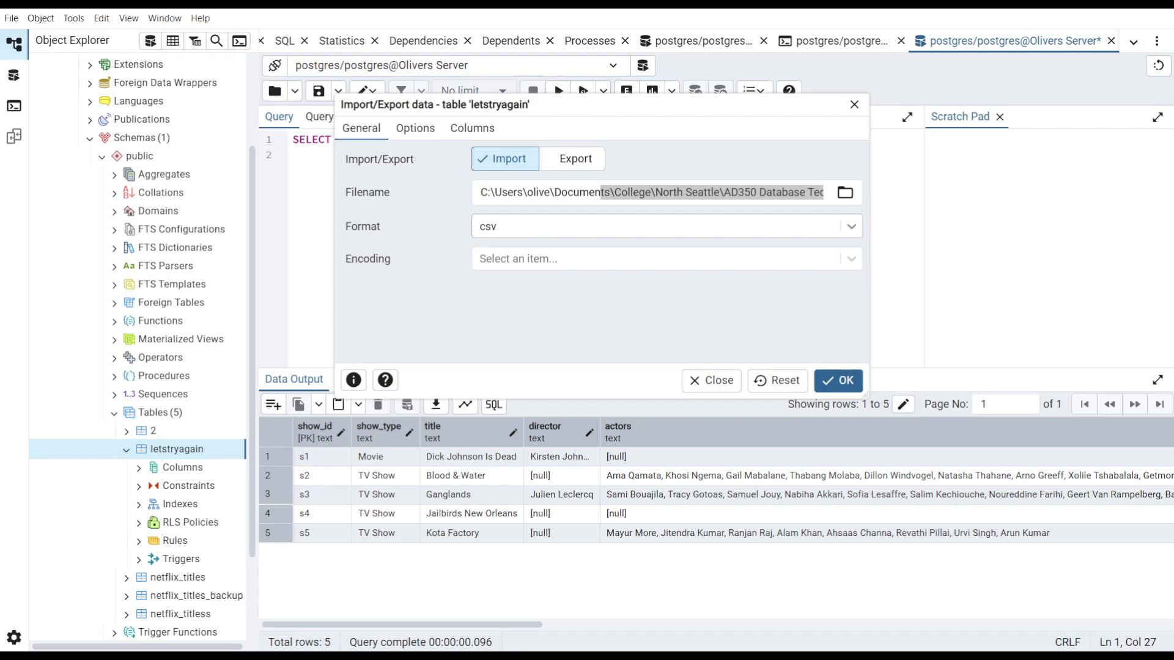
{"action": "key", "text": "alt+Tab"}
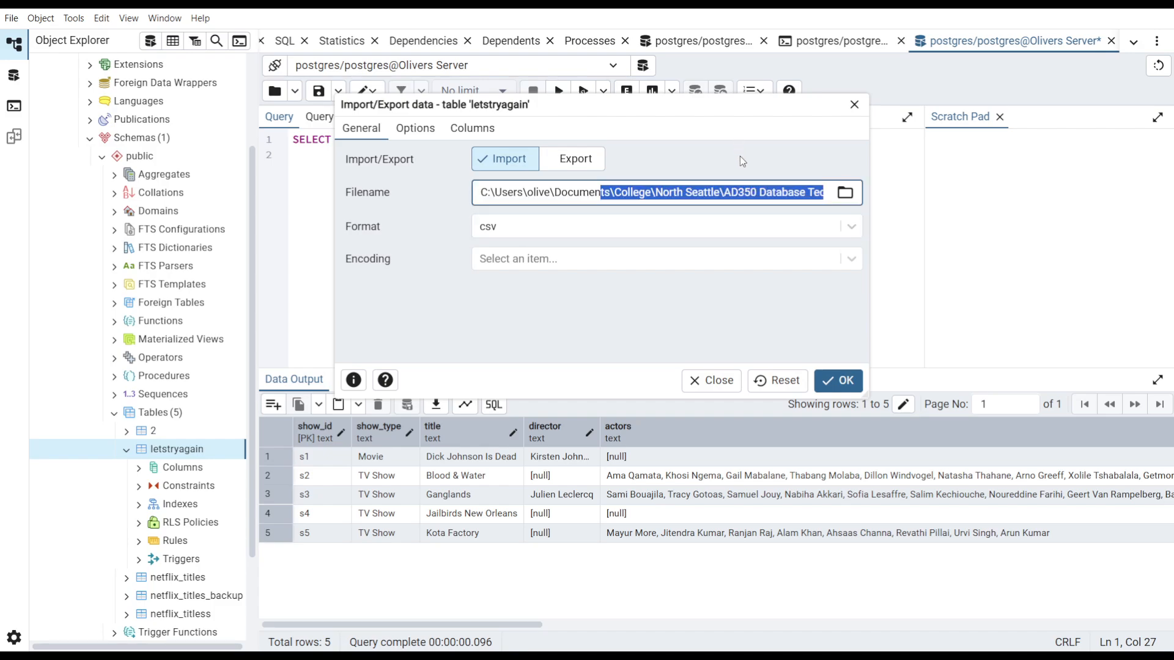
{"action": "left_click_drag", "start_coordinate": [777, 192], "coordinate": [1061, 187]}
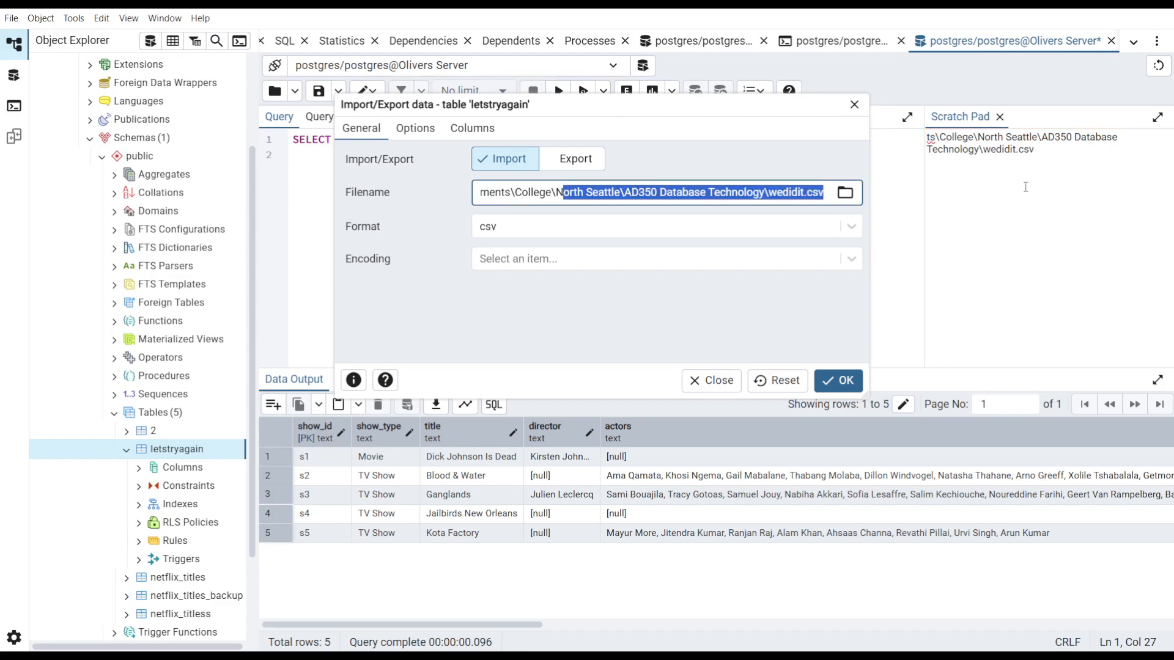
{"action": "key", "text": "shift+Home"}
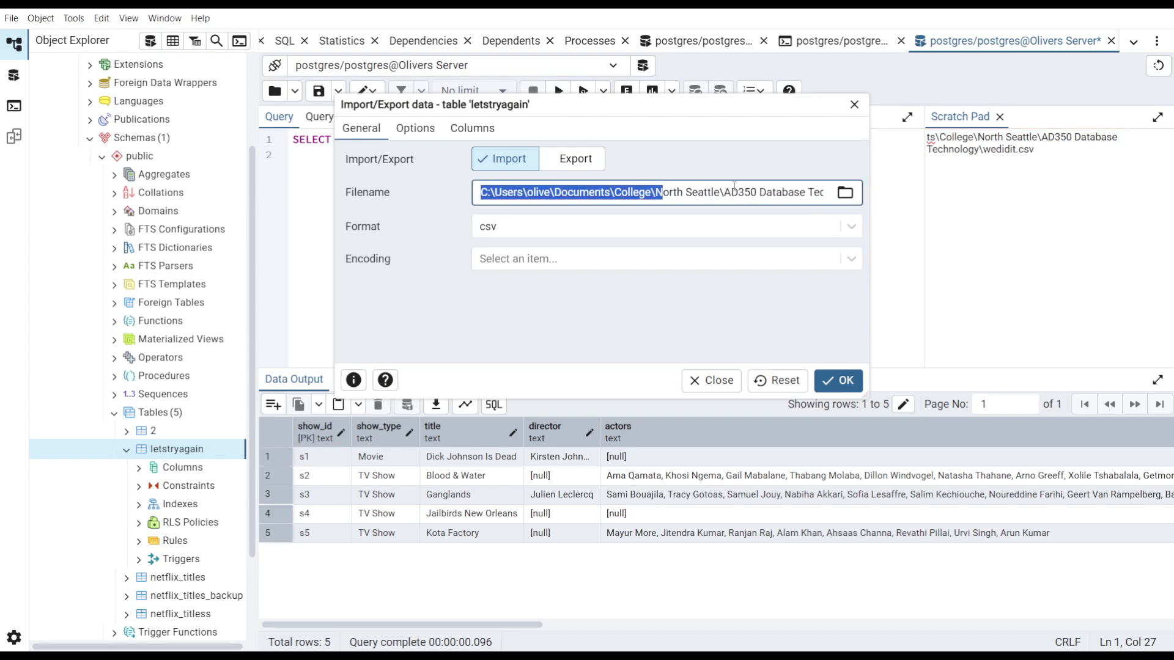
{"action": "left_click", "coordinate": [854, 105]}
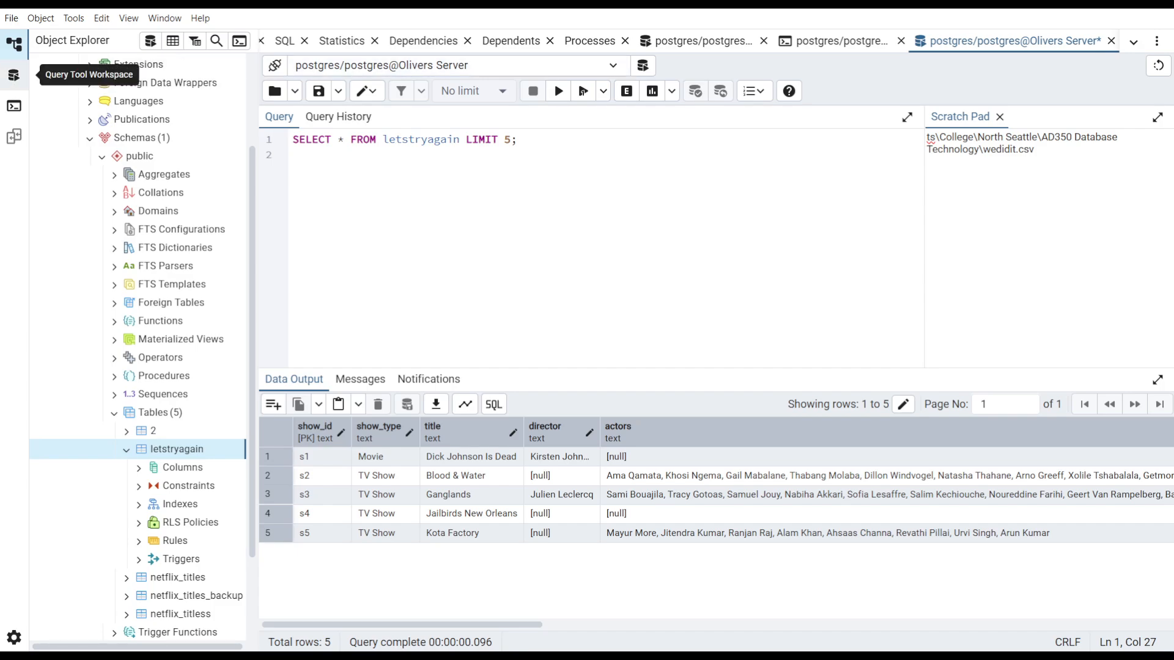
- Replace the editor contents with ALTER TABLE netflix_titles RENAME TO netflix_titles_backup;
{"action": "left_click", "coordinate": [402, 140]}
{"action": "key", "text": "ctrl+a"}
{"action": "key", "text": "Delete"}
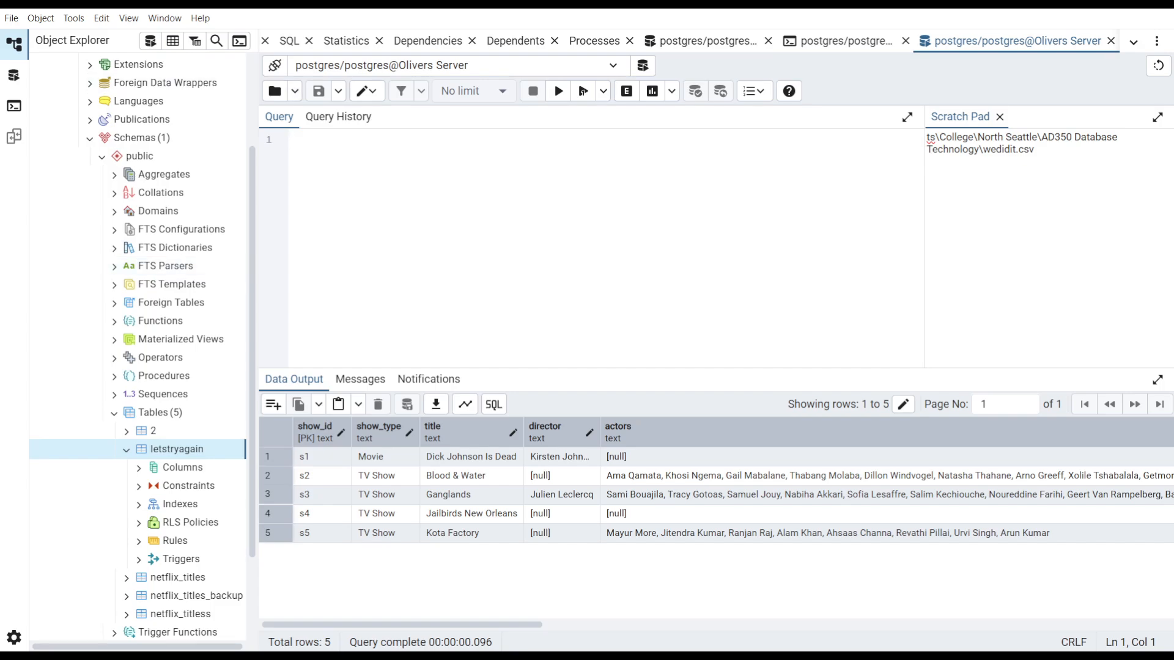
{"action": "type", "text": "ALTER TABLE netflix_titles RENAME TO netflix_titles_backup;"}
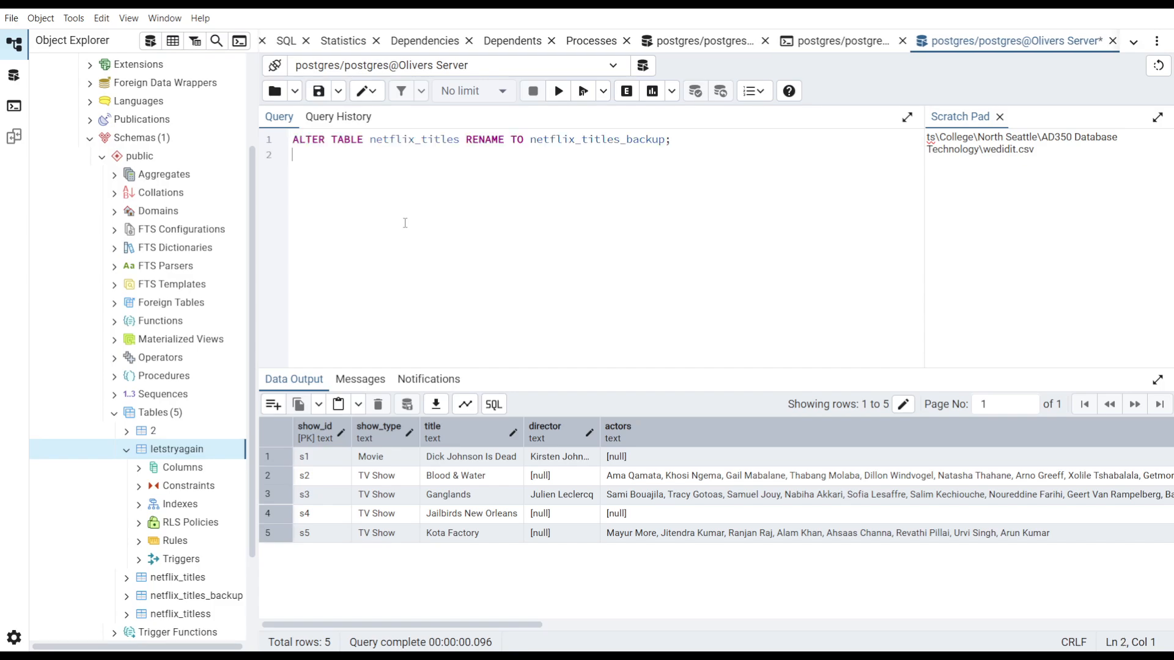
- Edit and run the query as ALTER TABLE letstryagain RENAME TO netflix_titles_backupREALLY;
{"action": "double_click", "coordinate": [412, 133]}
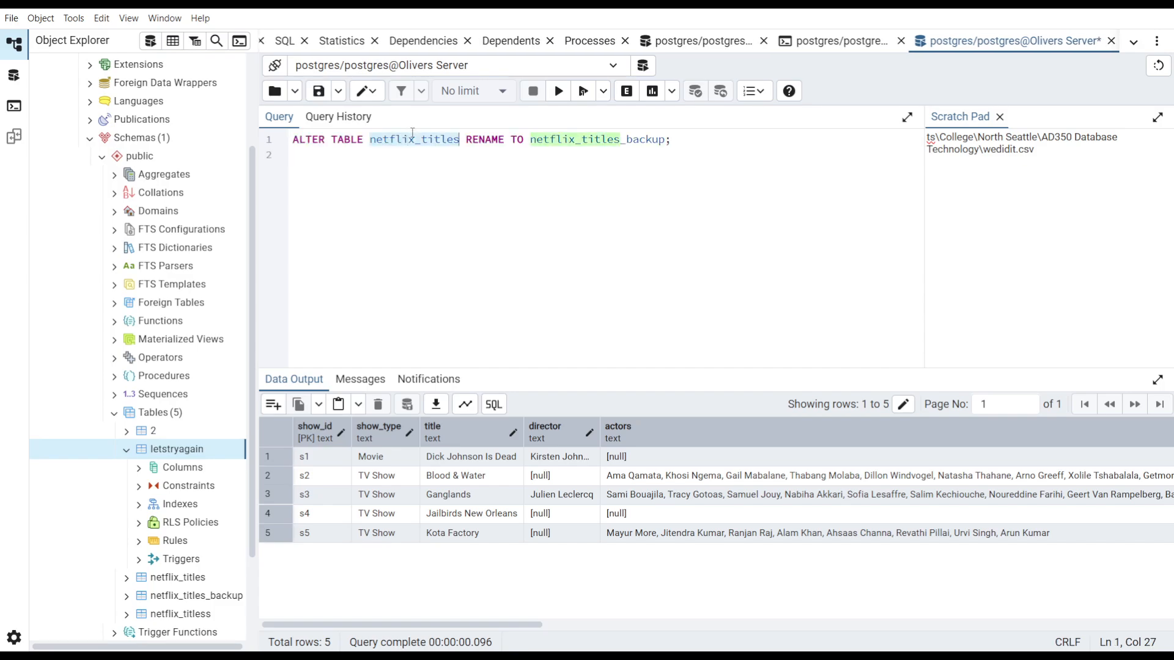
{"action": "type", "text": "letstryagain"}
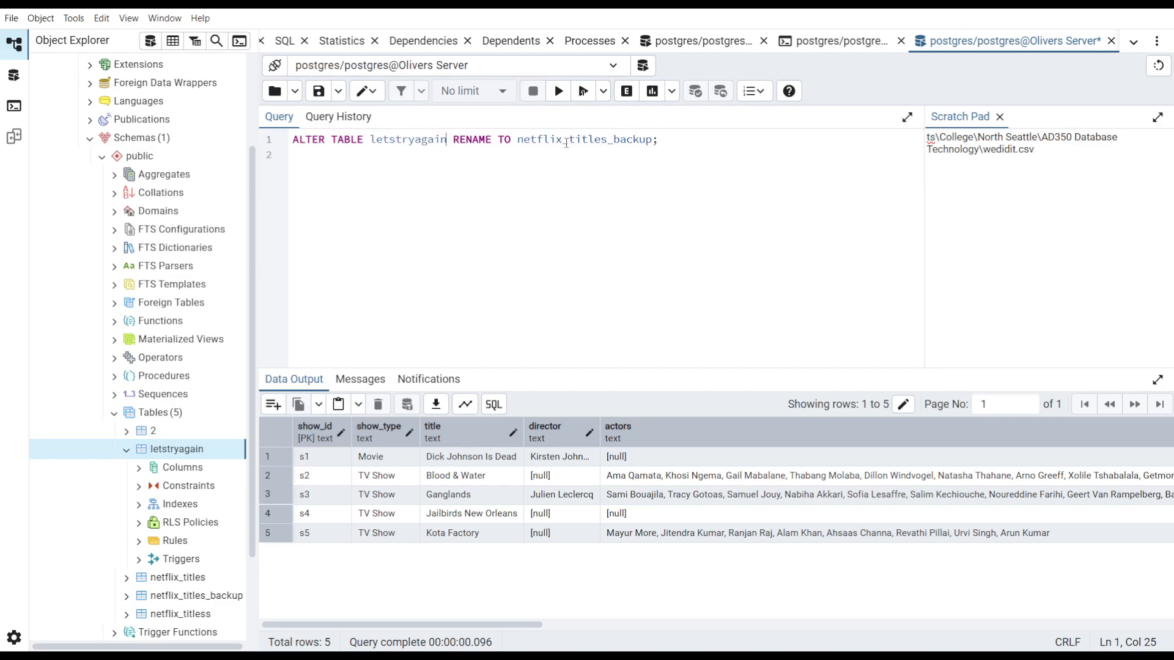
{"action": "left_click", "coordinate": [652, 139]}
{"action": "type", "text": "REALLY"}
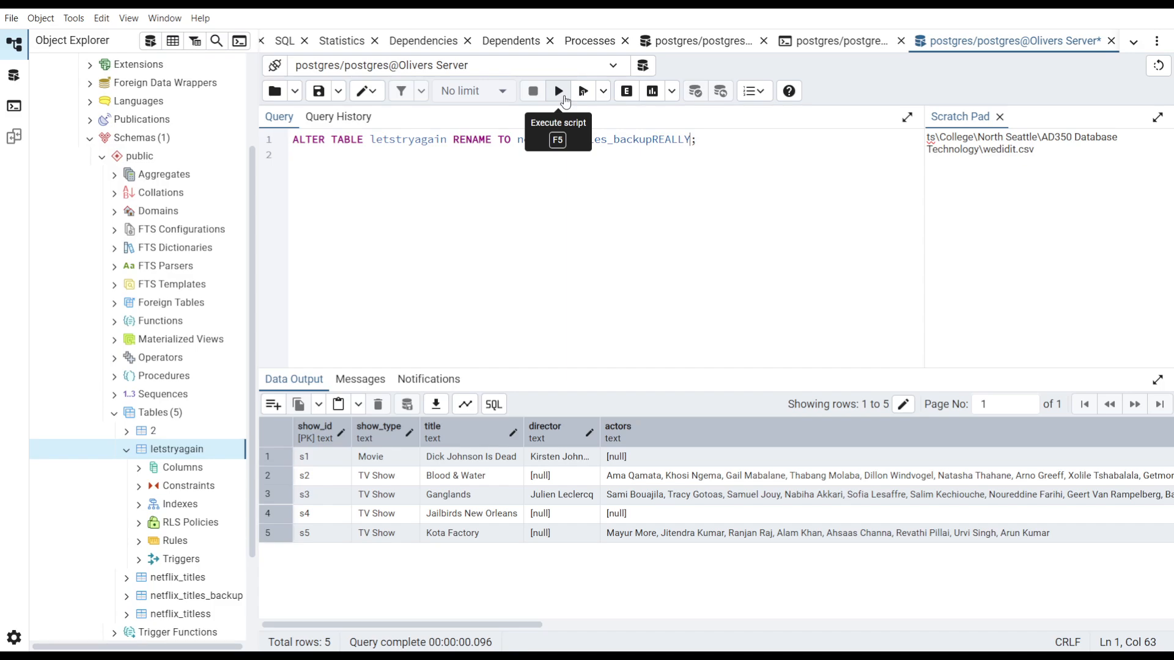
{"action": "left_click", "coordinate": [564, 99]}
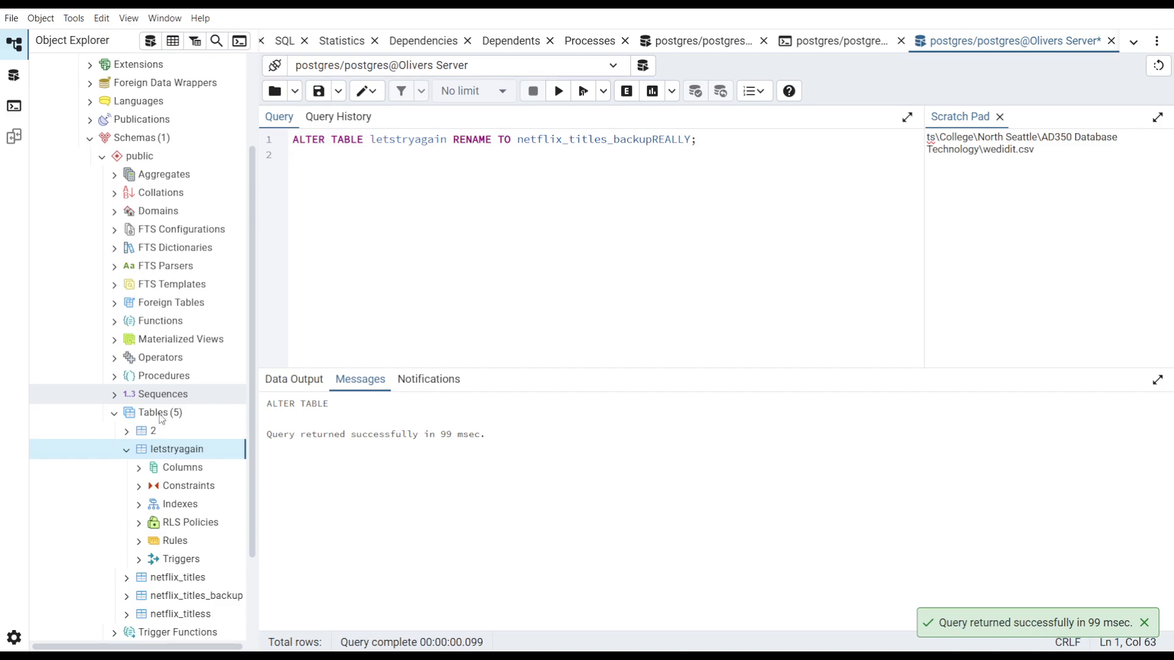
- Refresh the letstryagain table and the Tables list in the object browser
{"action": "right_click", "coordinate": [79, 451]}
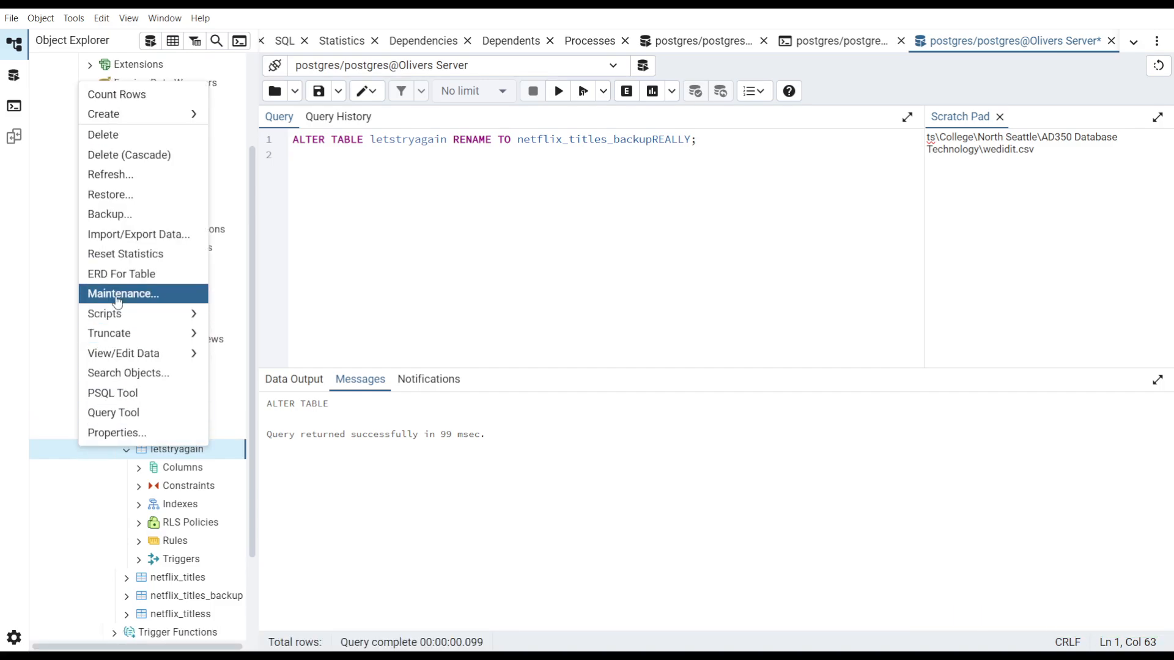
{"action": "left_click", "coordinate": [119, 175]}
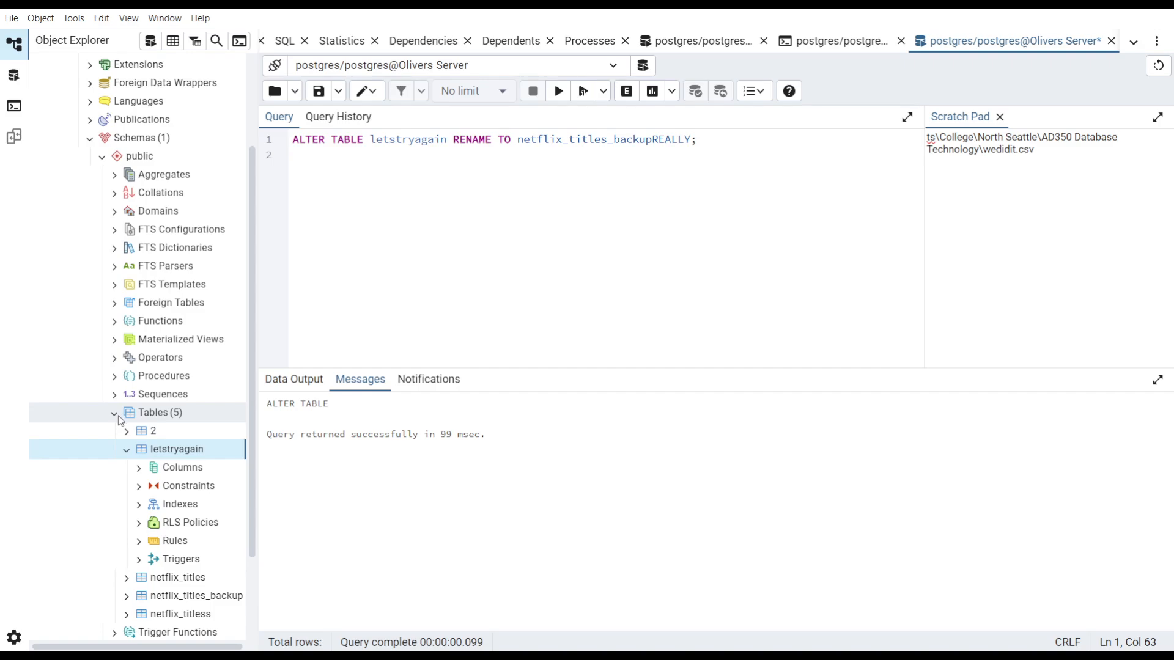
{"action": "scroll", "coordinate": [116, 415], "scroll_direction": "down", "scroll_amount": 2}
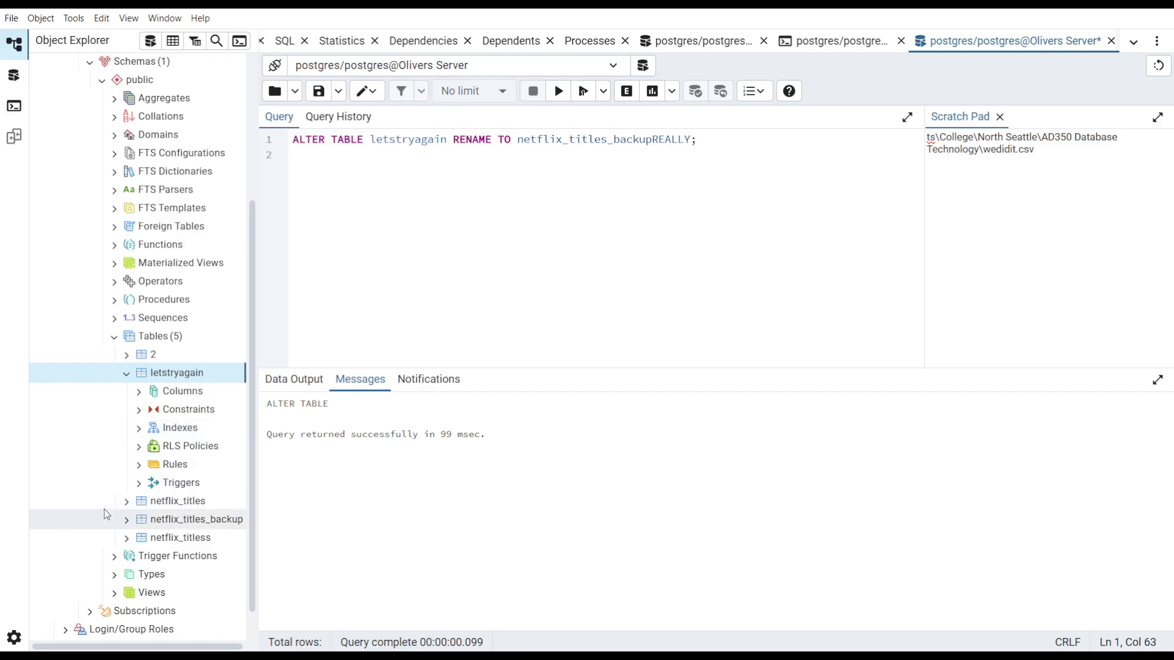
{"action": "scroll", "coordinate": [89, 361], "scroll_direction": "up", "scroll_amount": 2}
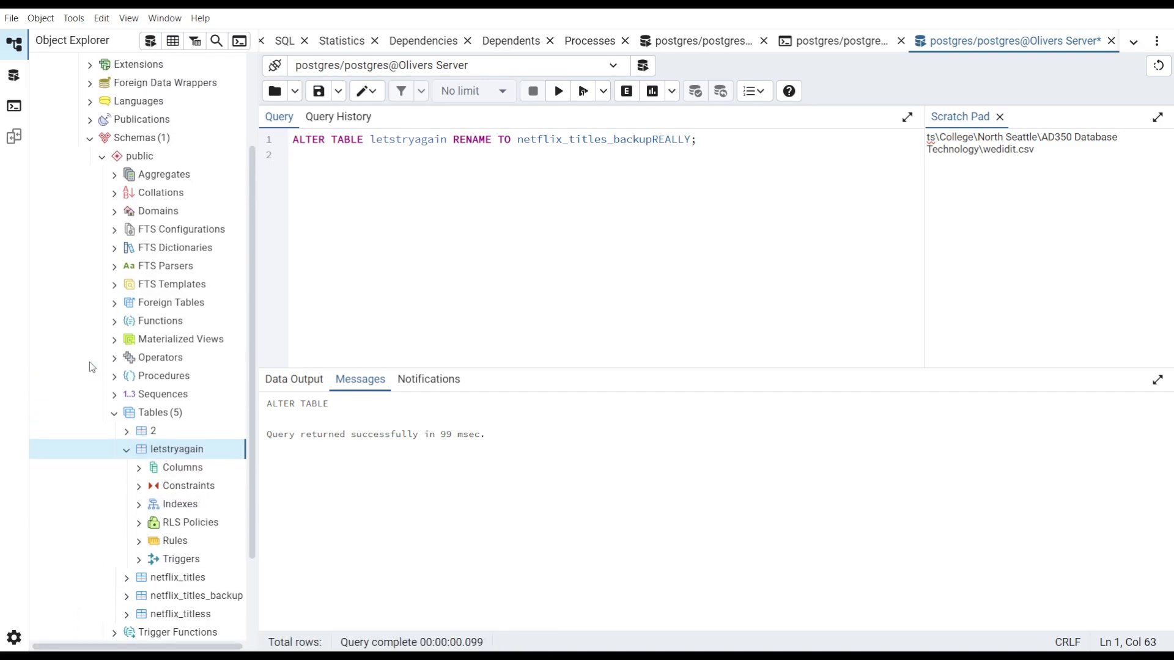
{"action": "right_click", "coordinate": [82, 410]}
{"action": "left_click", "coordinate": [99, 445]}
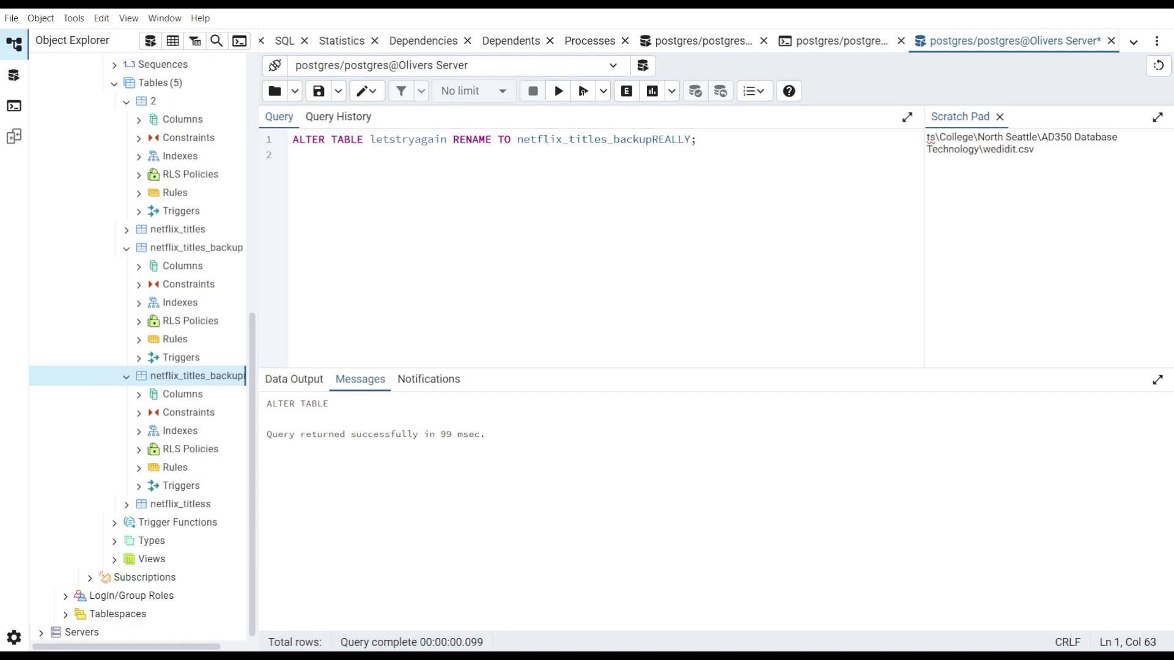
- Paste an ADD COLUMN query and run ALTER TABLE netflix_titles_backupreally ADD COLUMN silly TEXT;
{"action": "left_click", "coordinate": [677, 217]}
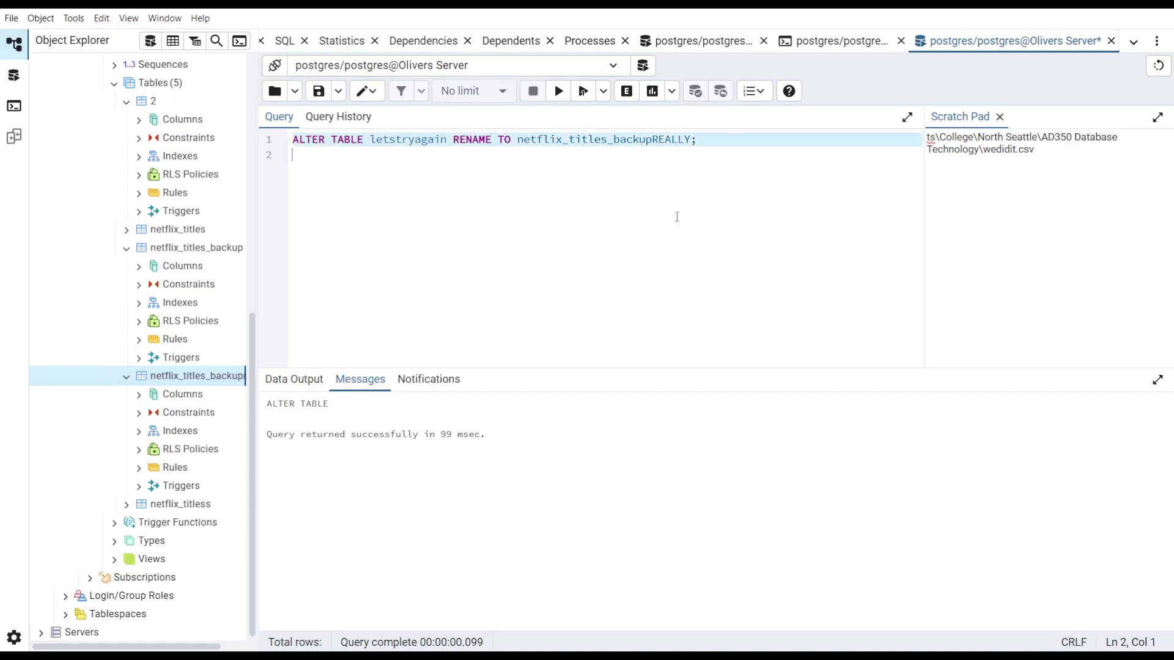
{"action": "type", "text": "ALTER TABLE netflix_titles_backup ADD COLUMN notes TEXT;"}
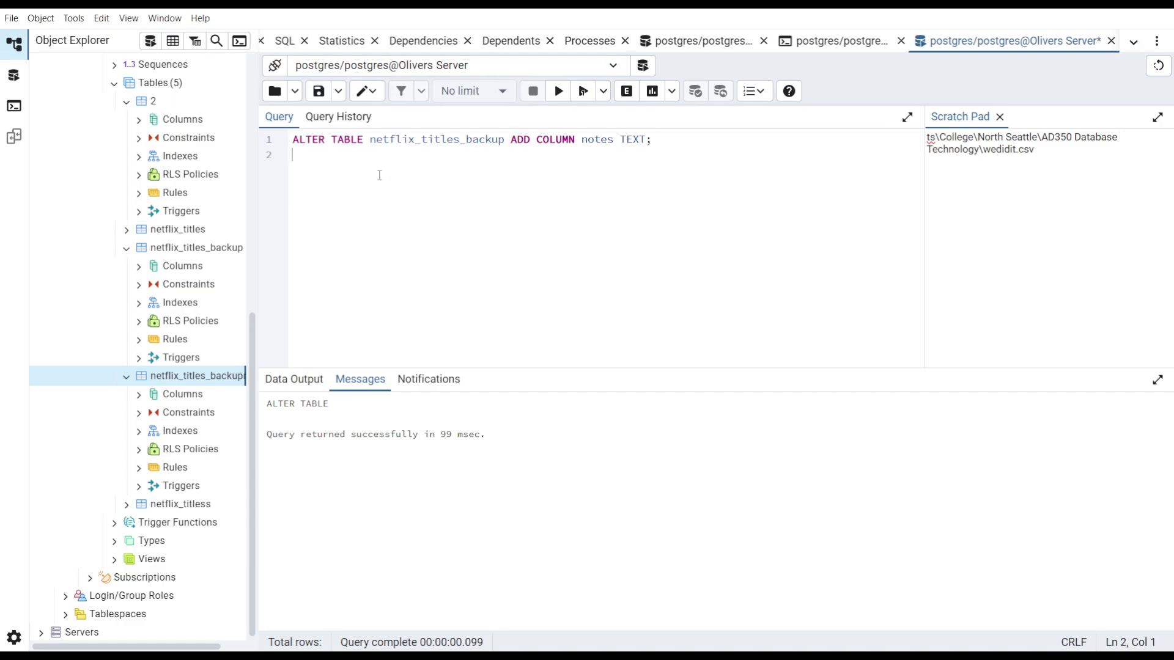
{"action": "double_click", "coordinate": [447, 139]}
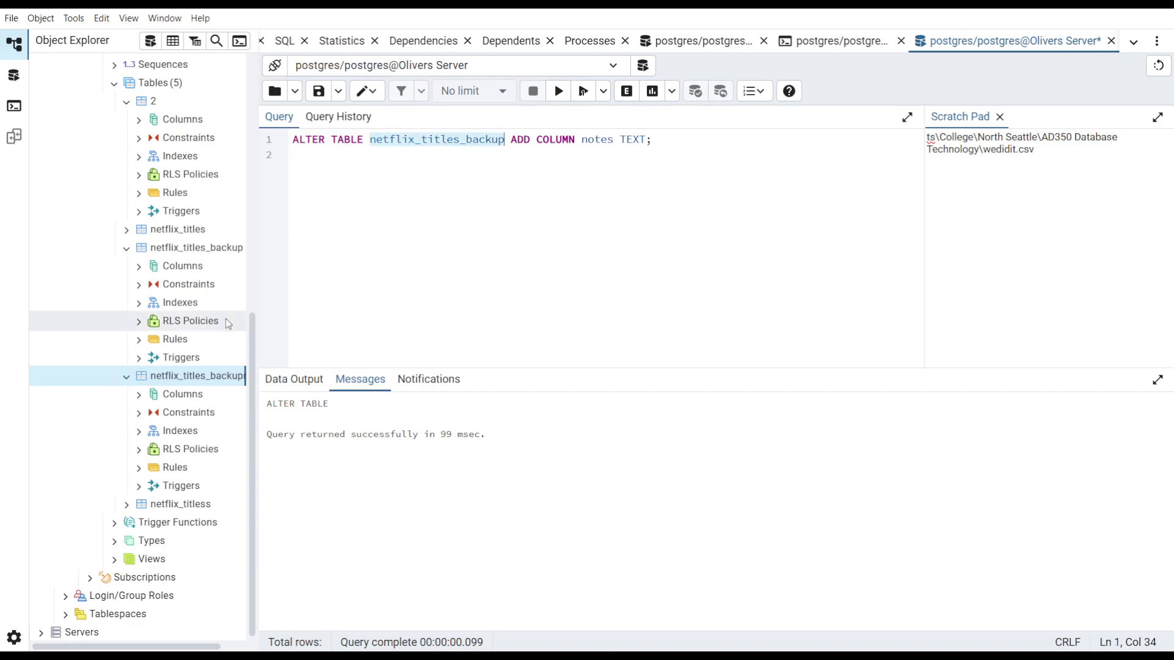
{"action": "scroll", "coordinate": [226, 318], "scroll_direction": "right", "scroll_amount": 1}
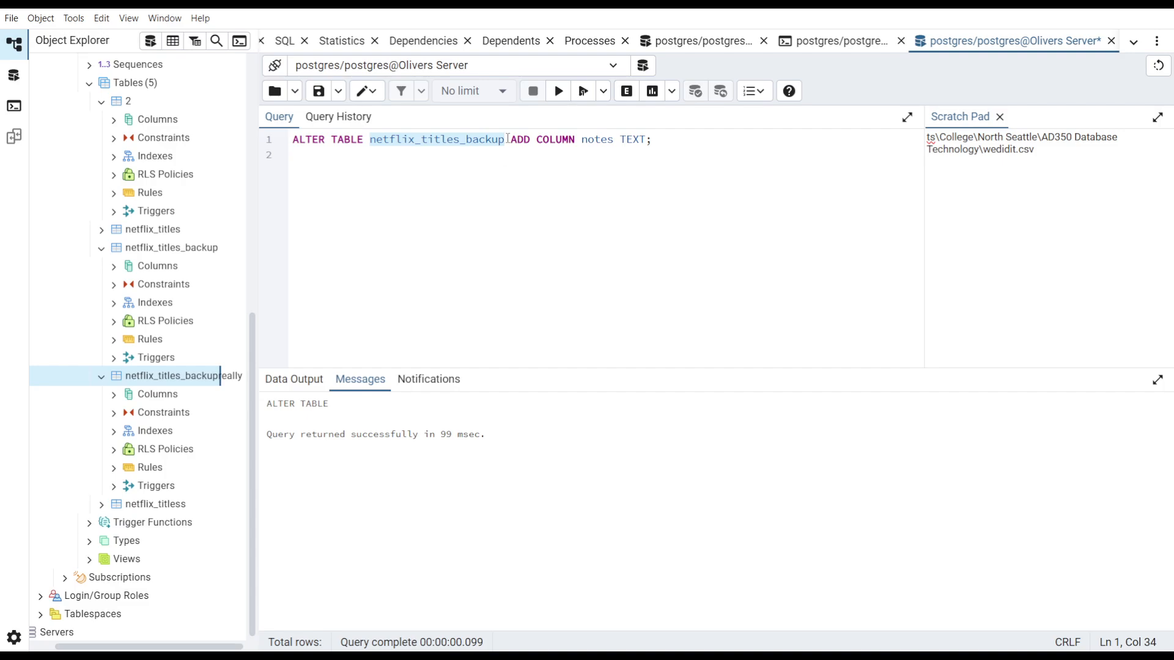
{"action": "left_click", "coordinate": [507, 139]}
{"action": "type", "text": "really"}
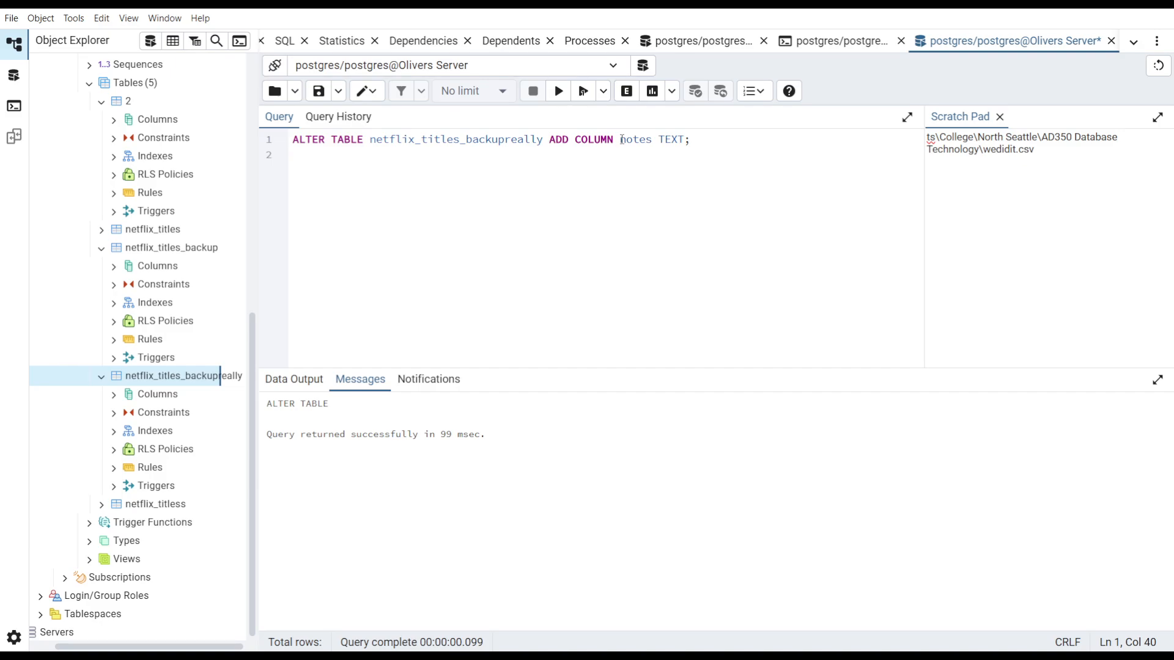
{"action": "left_click_drag", "start_coordinate": [620, 139], "coordinate": [652, 140]}
{"action": "type", "text": "silly"}
{"action": "left_click", "coordinate": [557, 101]}
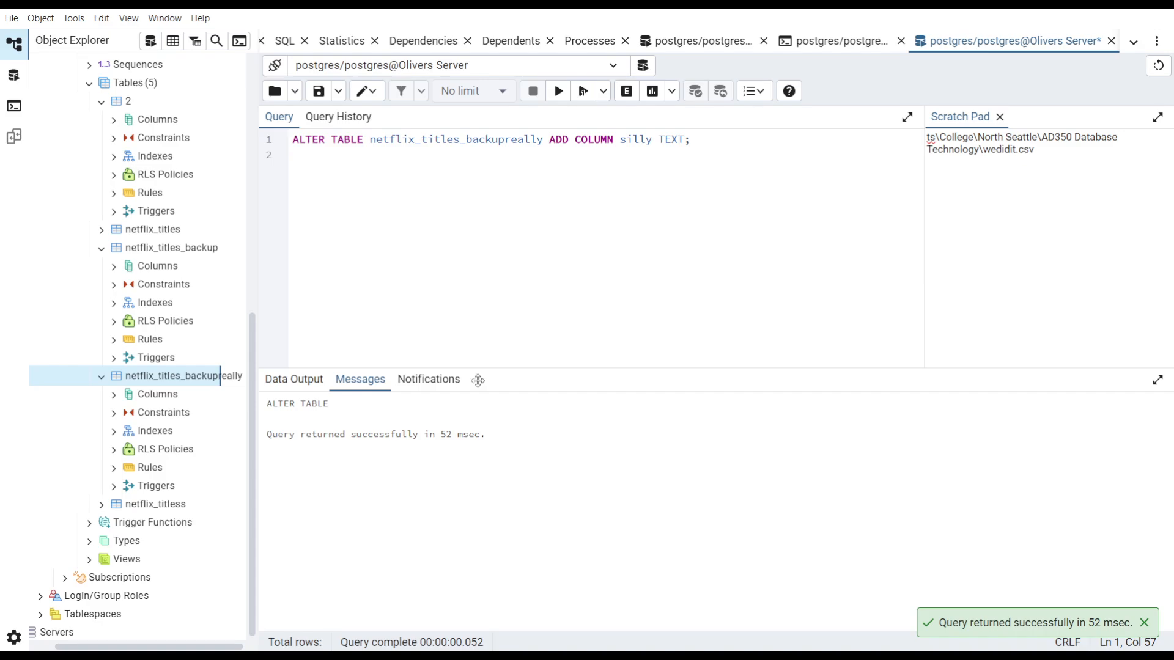
- Refresh the netflix_titles_backupreally table and expand its Columns list to inspect the columns
{"action": "right_click", "coordinate": [90, 373]}
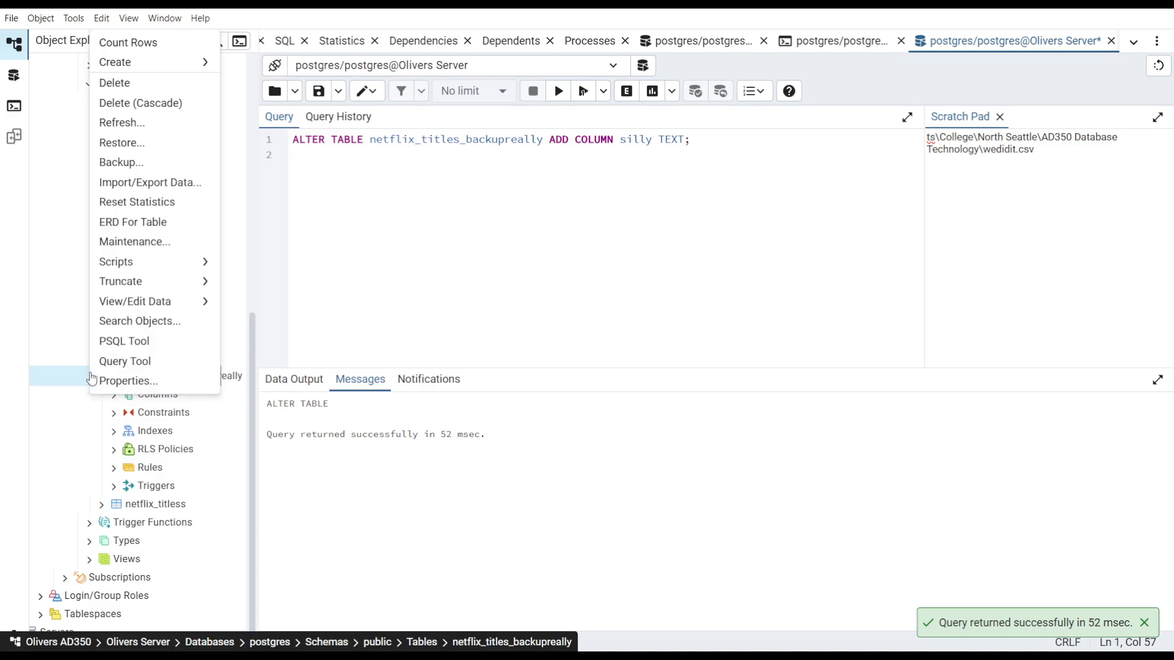
{"action": "left_click", "coordinate": [131, 122]}
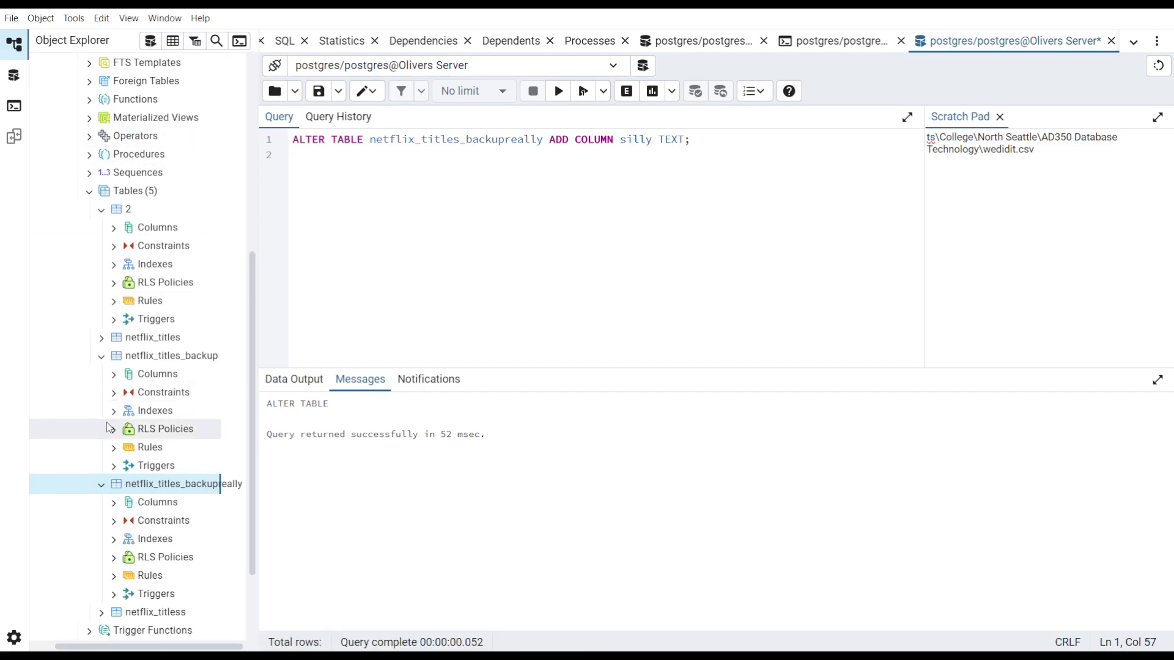
{"action": "left_click", "coordinate": [116, 502]}
{"action": "left_click", "coordinate": [116, 503]}
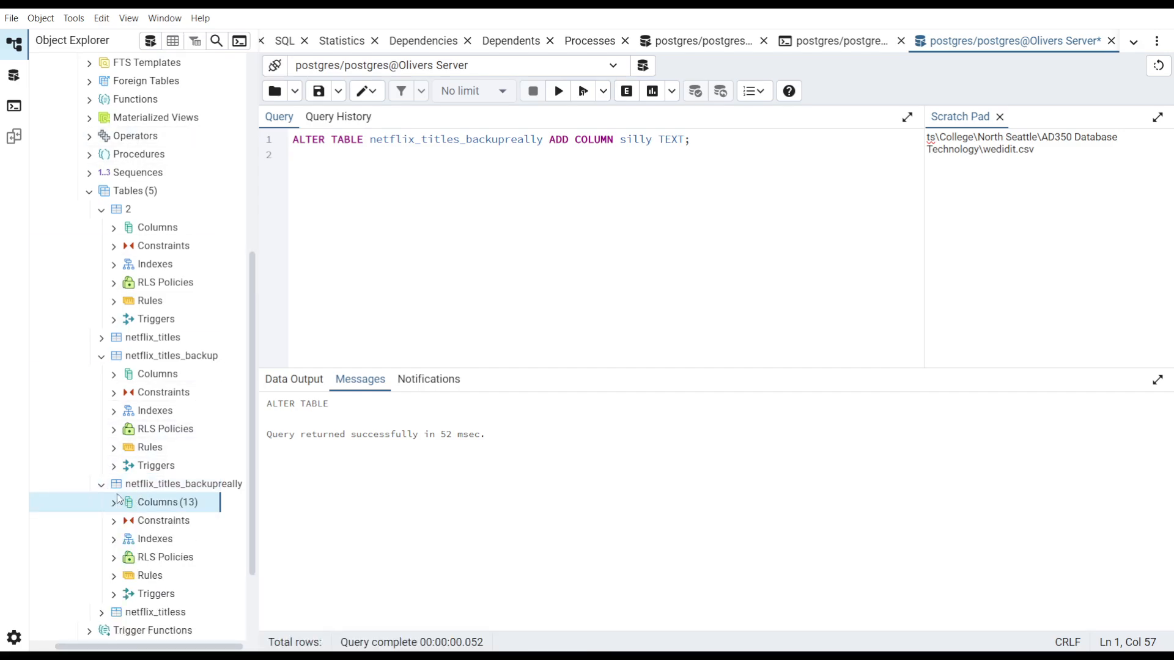
{"action": "left_click", "coordinate": [114, 502]}
{"action": "scroll", "coordinate": [112, 429], "scroll_direction": "down", "scroll_amount": 4}
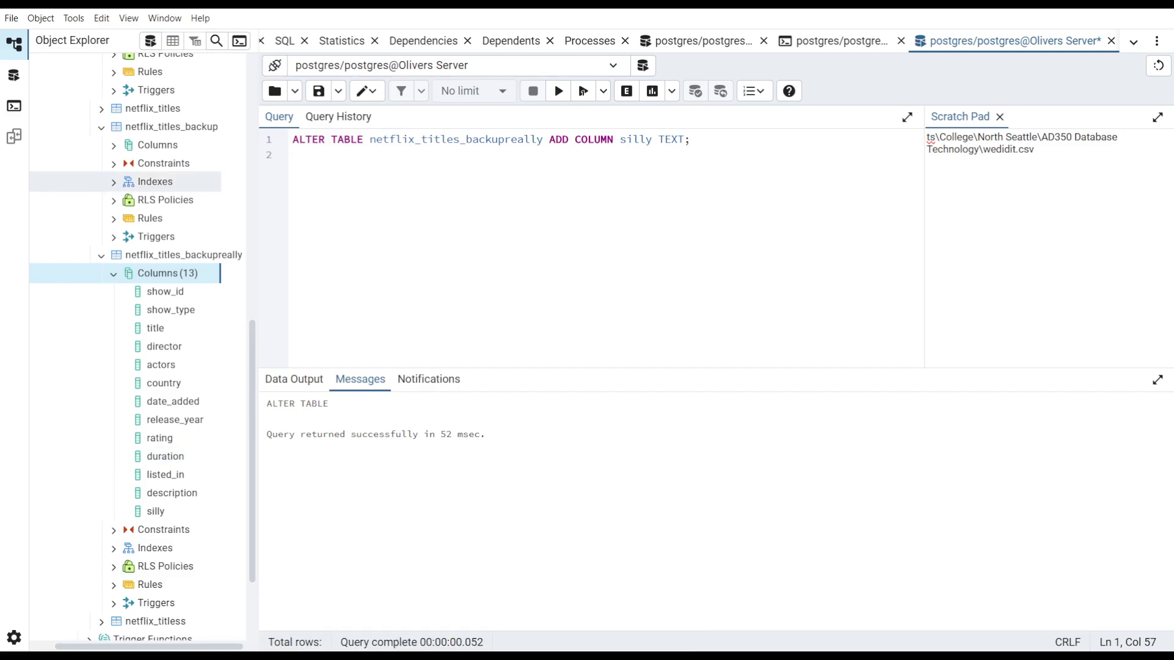
- Replace the editor contents with DROP TABLE netflix_titles_backupreally; and execute it
{"action": "left_click", "coordinate": [542, 204]}
{"action": "key", "text": "ctrl+a"}
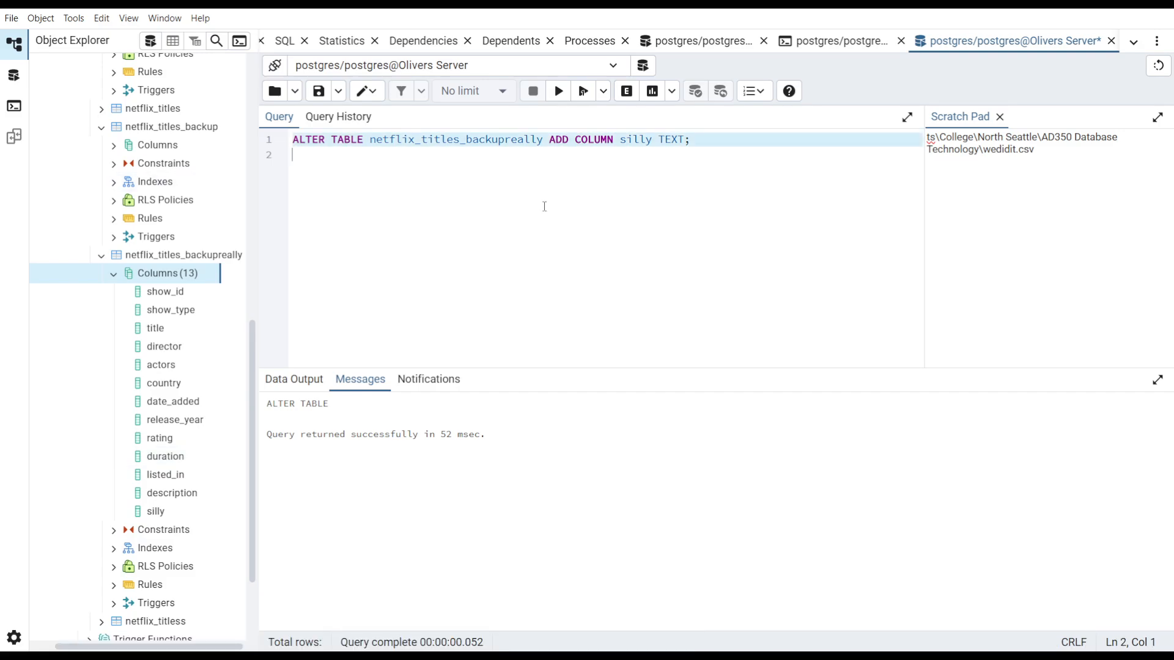
{"action": "key", "text": "Delete"}
{"action": "type", "text": "DROP TABLE netflix_titles_backup;"}
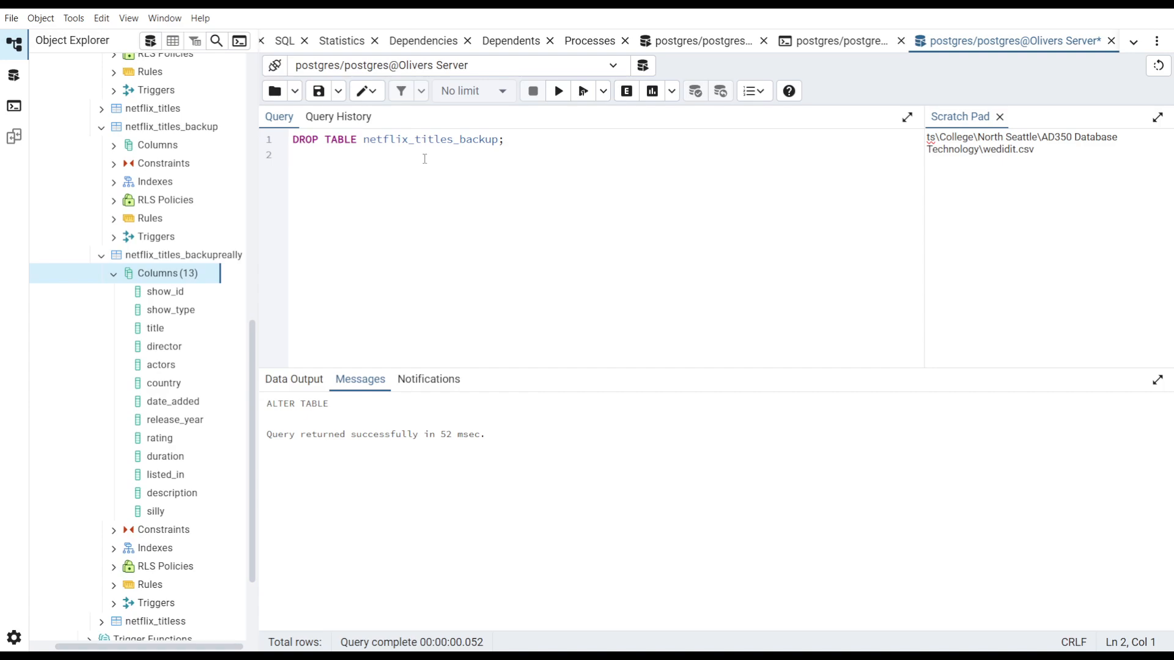
{"action": "double_click", "coordinate": [467, 140]}
{"action": "key", "text": "Right"}
{"action": "type", "text": "really"}
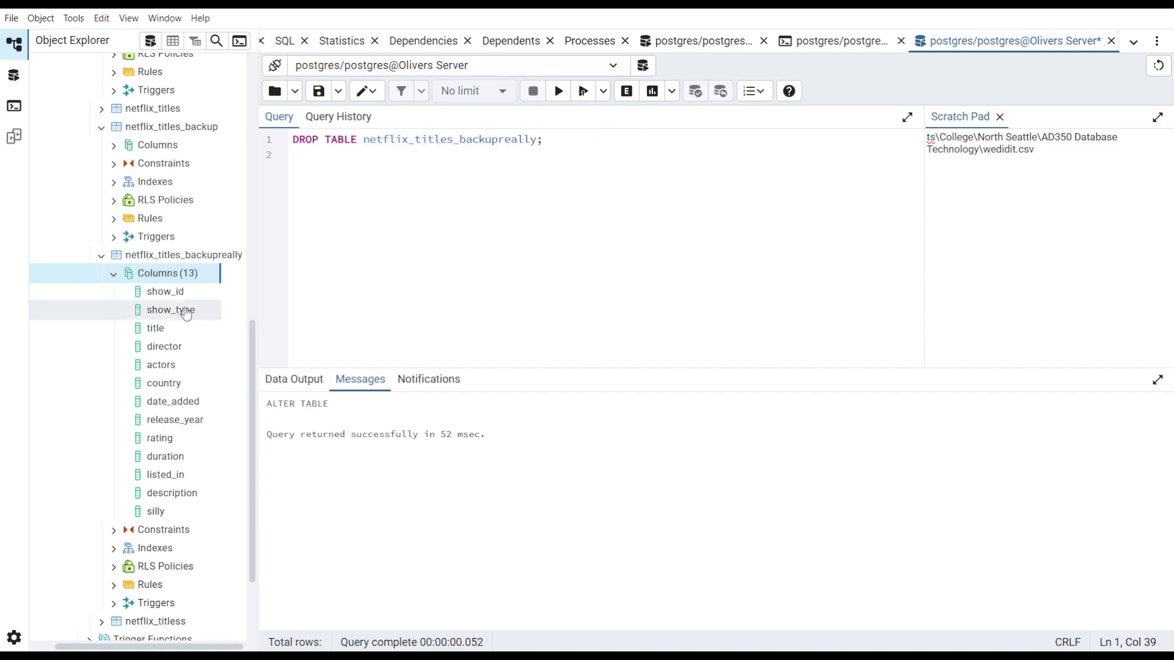
{"action": "scroll", "coordinate": [185, 309], "scroll_direction": "up", "scroll_amount": 5}
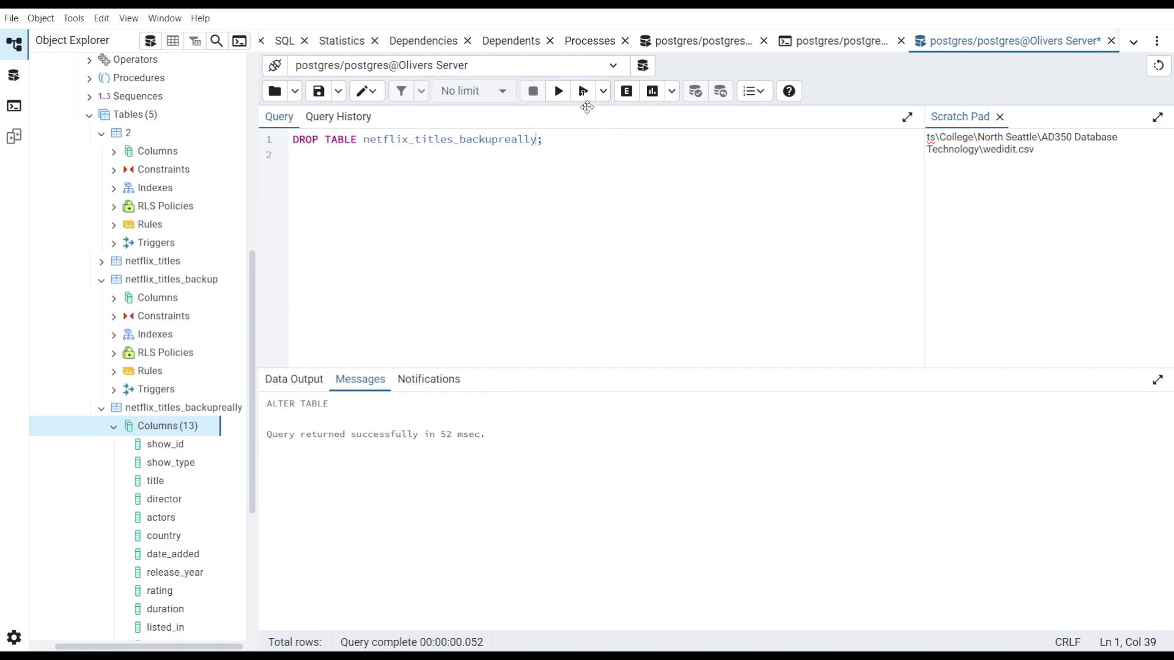
{"action": "left_click", "coordinate": [569, 98]}
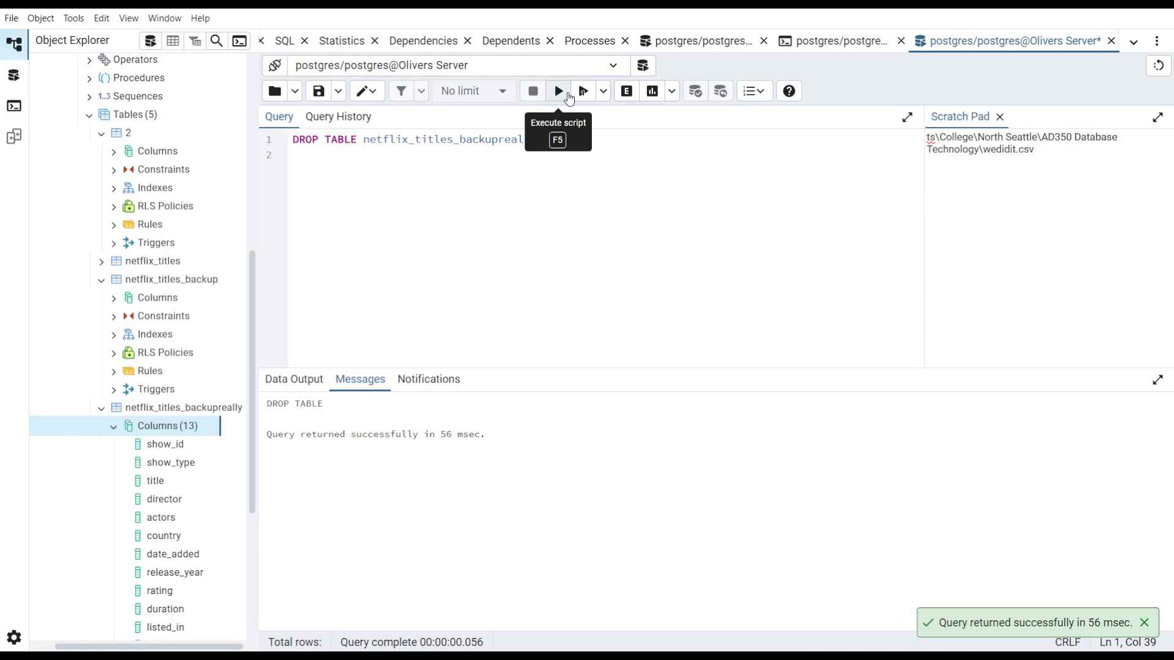
- Refresh the dropped table's node and the Tables list in the object browser
{"action": "right_click", "coordinate": [76, 412]}
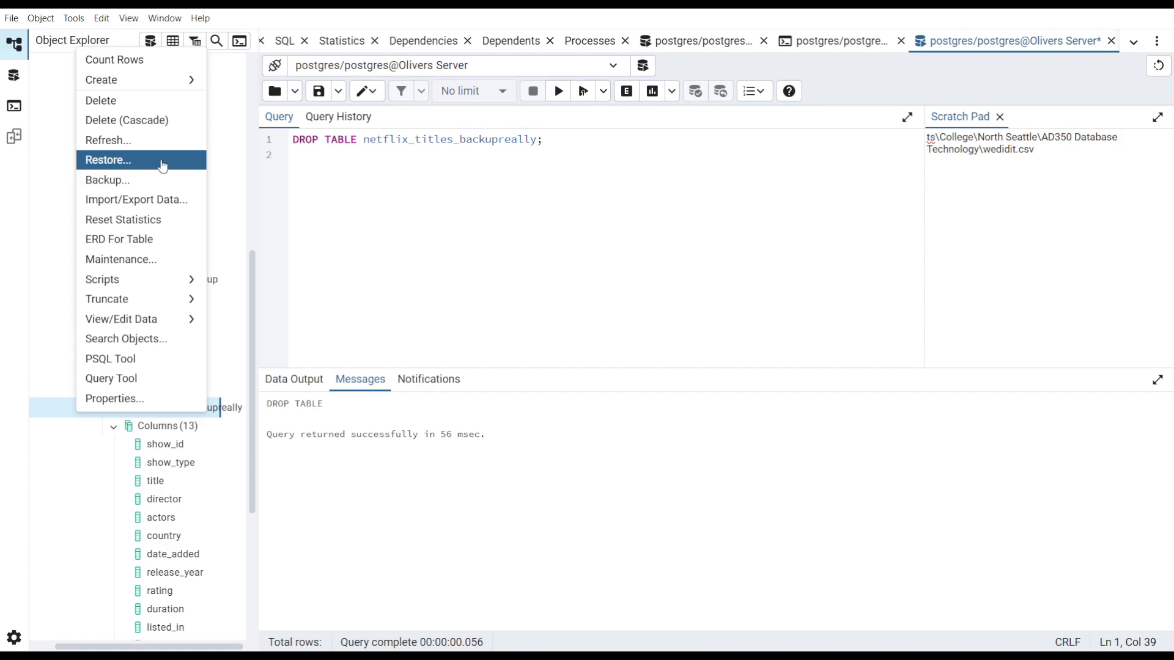
{"action": "left_click", "coordinate": [158, 142]}
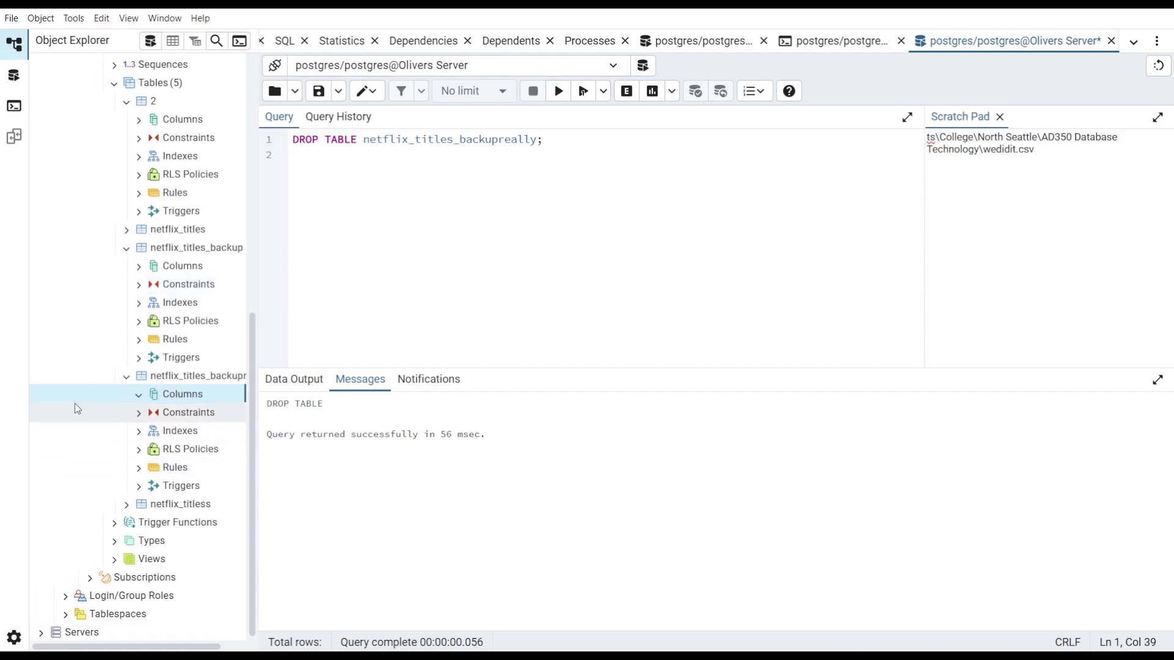
{"action": "left_click", "coordinate": [74, 377]}
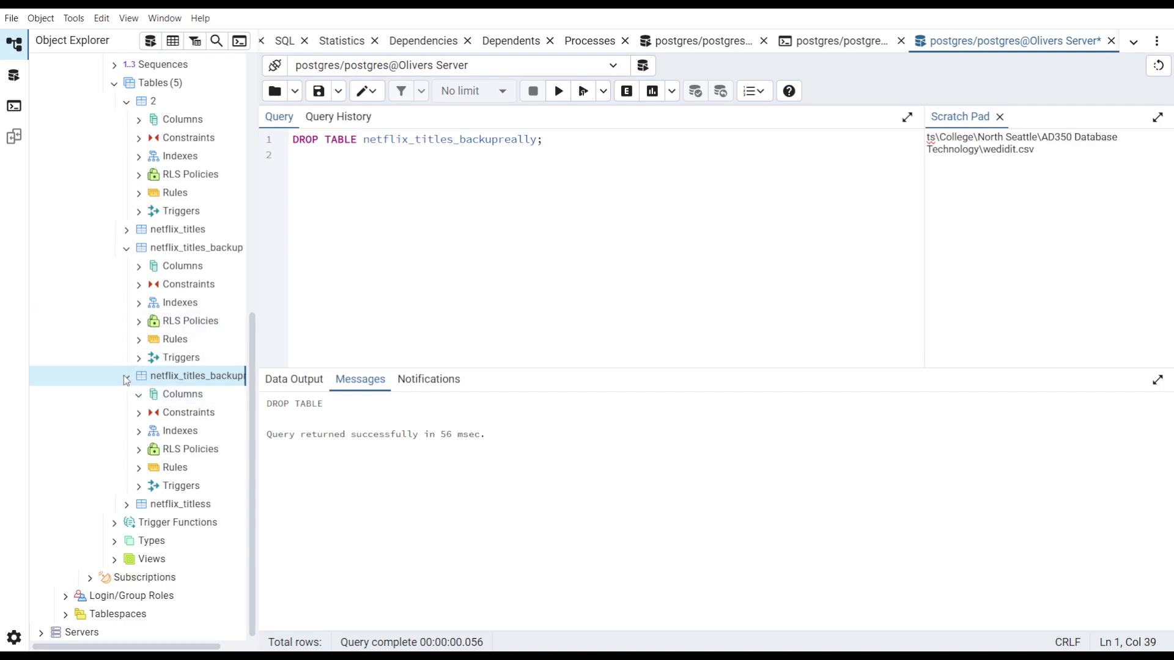
{"action": "right_click", "coordinate": [169, 92]}
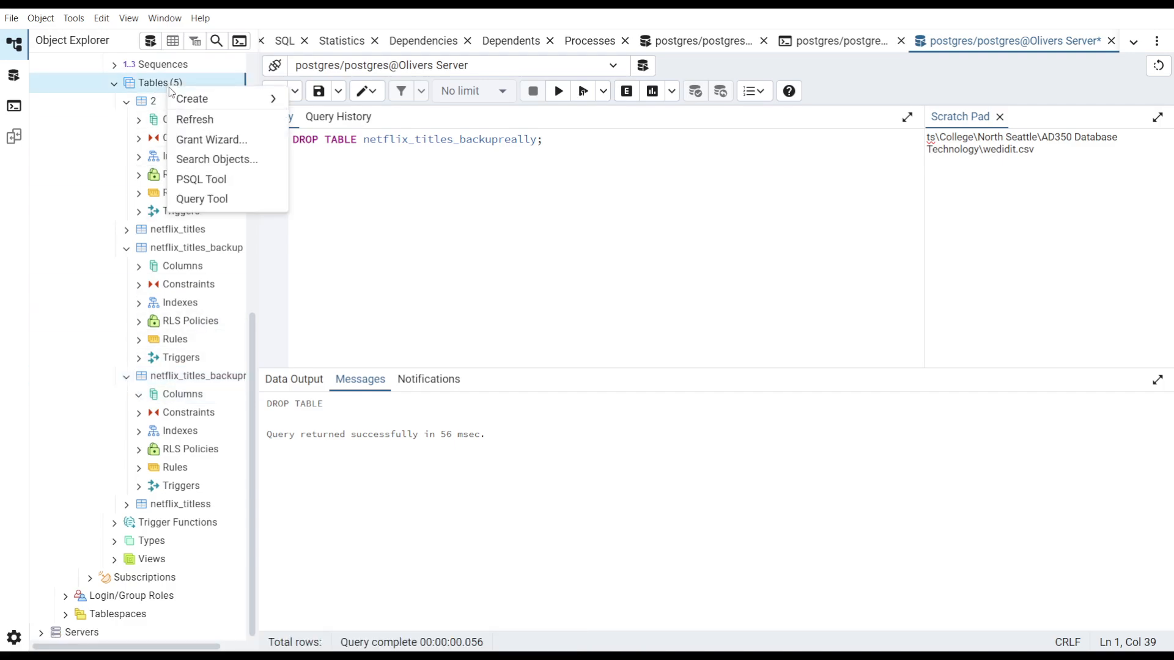
{"action": "left_click", "coordinate": [194, 119]}
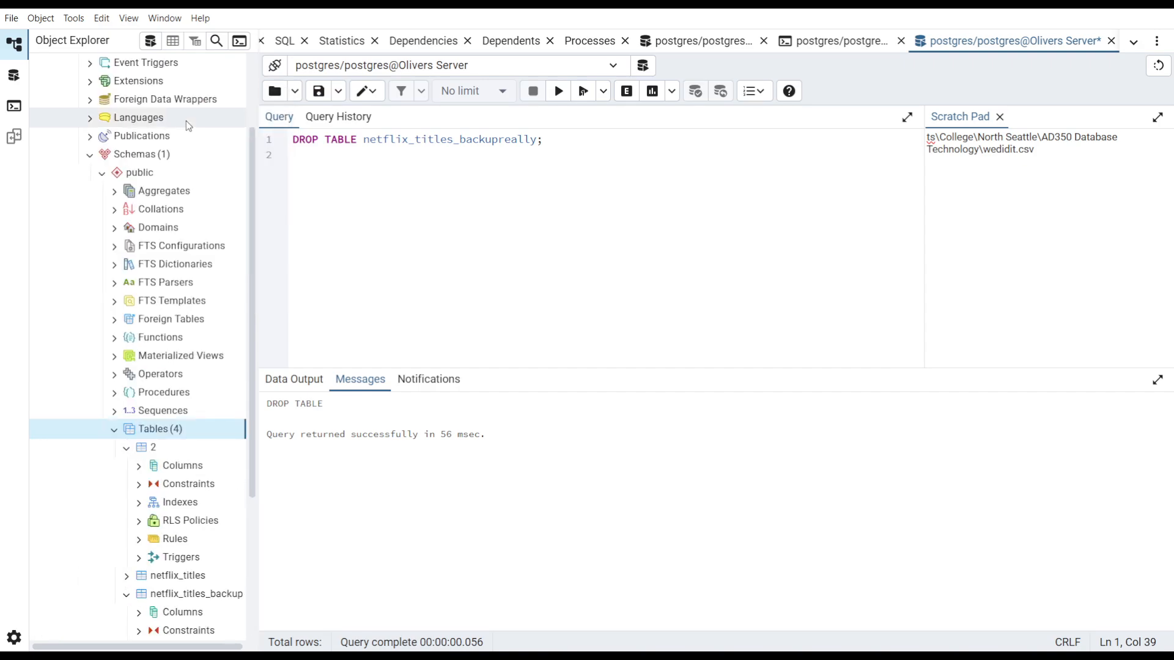
{"action": "scroll", "coordinate": [131, 231], "scroll_direction": "down", "scroll_amount": 5}
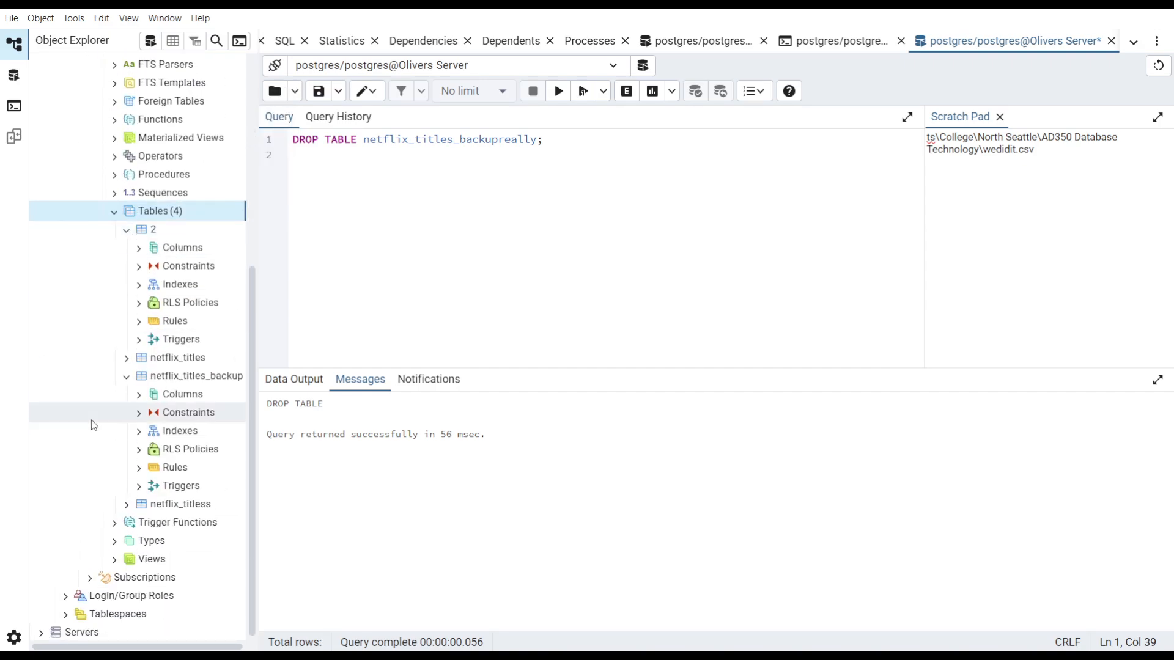